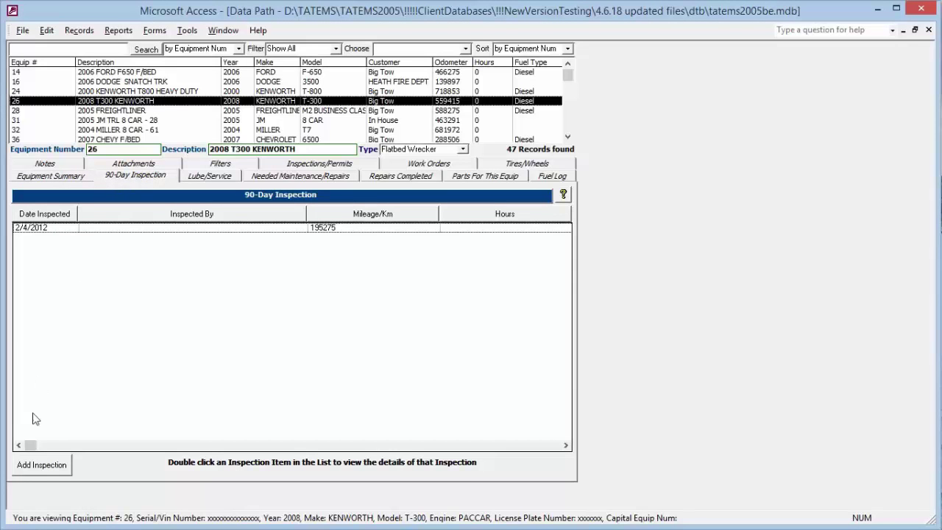
Add a 90-day inspection for equipment 26, marking Fire Extinguisher, Mirrors, Horn, Check All Lights, Check Electrical Wiring and Warning Devices as defective.
click(53, 467)
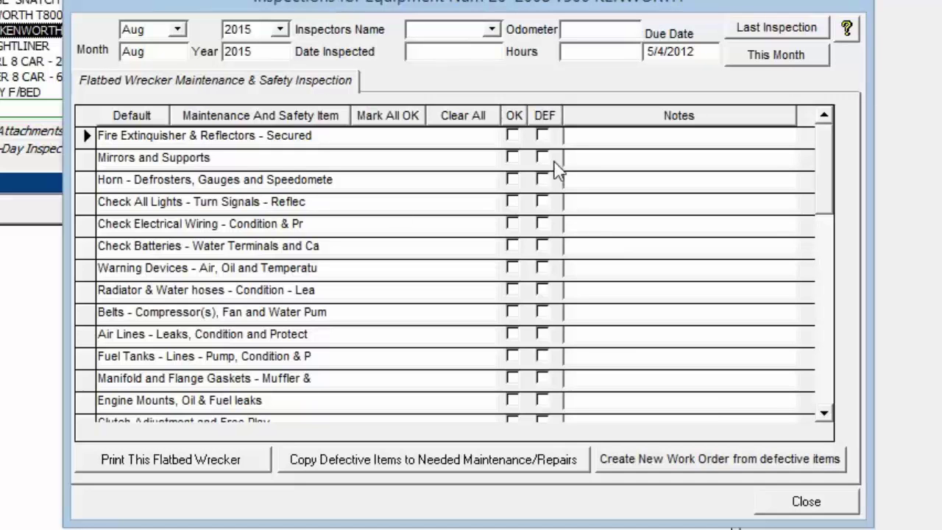
click(542, 136)
click(542, 158)
click(542, 179)
click(544, 203)
click(545, 224)
click(544, 268)
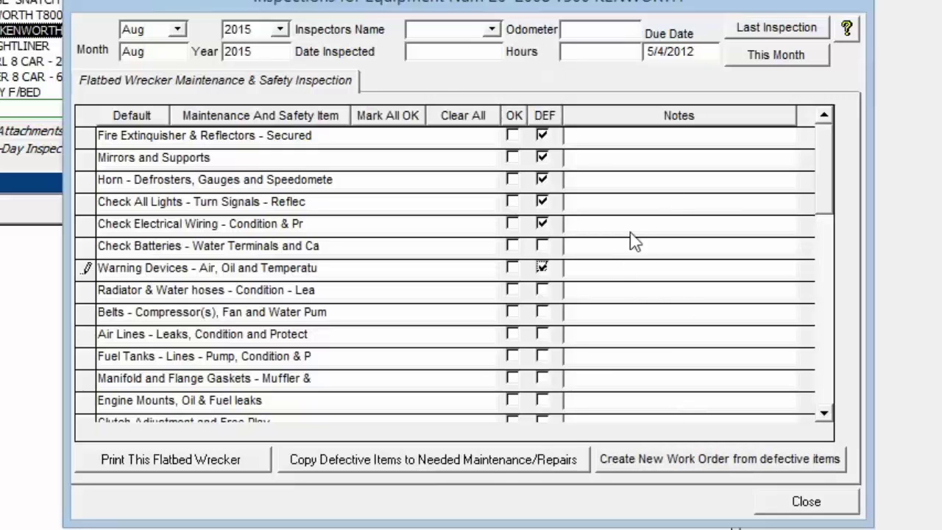
Choose the first listed inspector and set the inspection's Date Inspected to 8/17/2015.
click(491, 30)
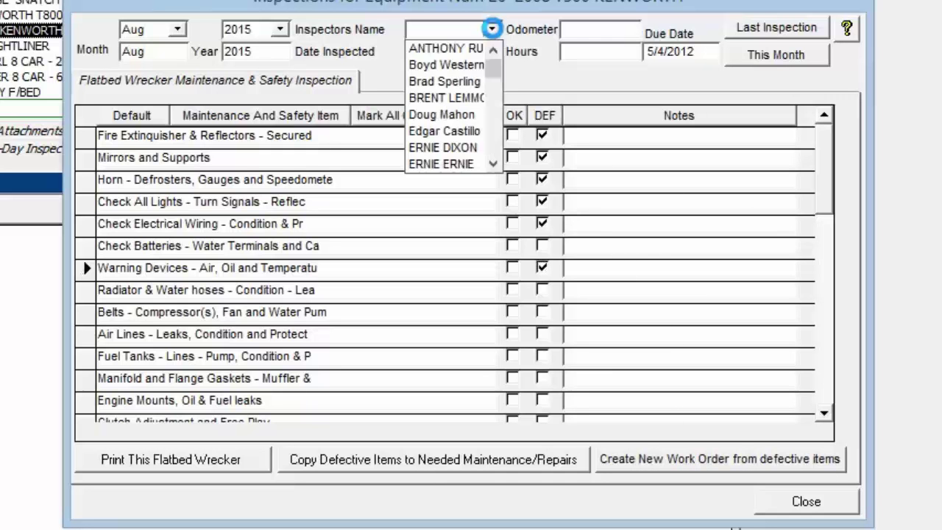
click(445, 47)
click(445, 52)
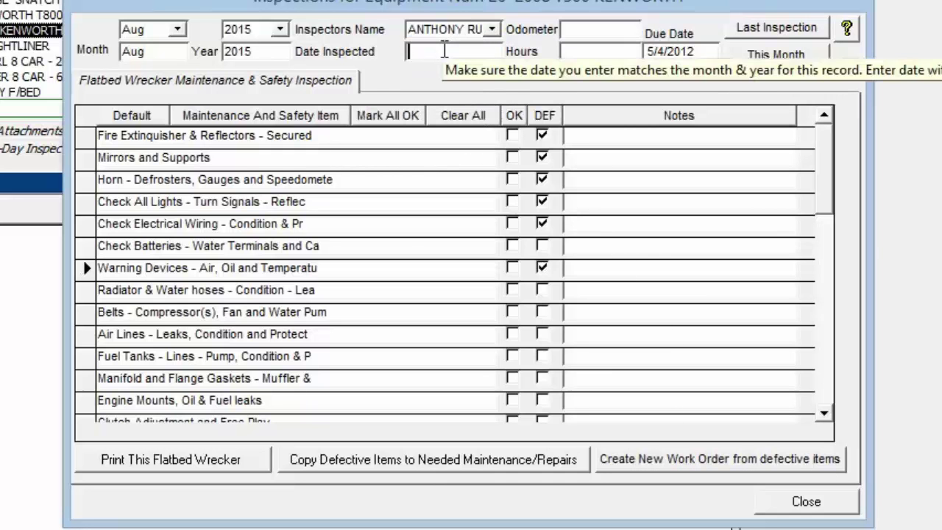
text(8/17/2015)
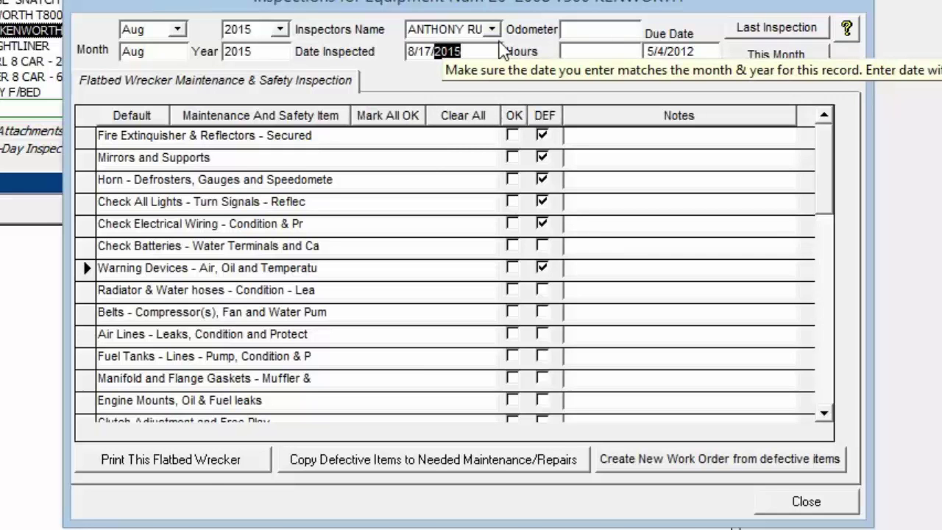
key(Tab)
Create a new work order from the inspection's defective items.
drag(589, 5, 551, 68)
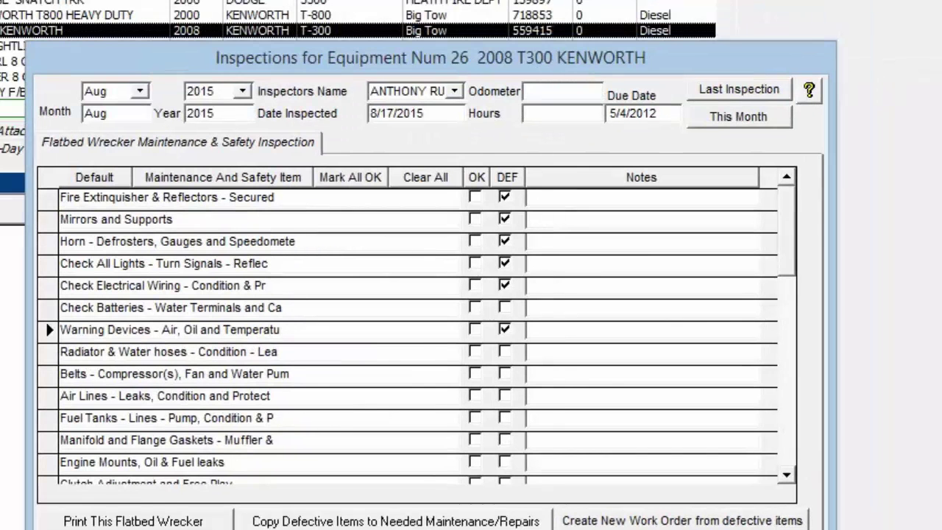
click(666, 521)
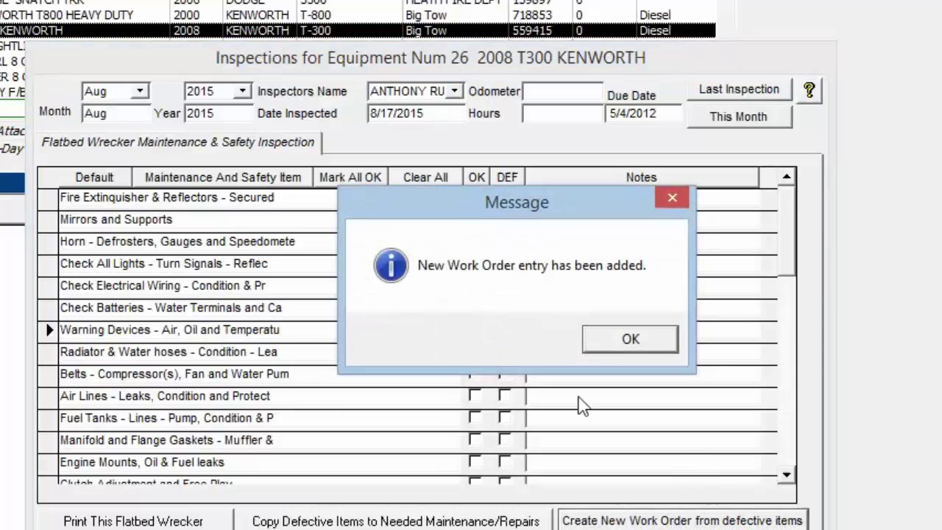
click(617, 340)
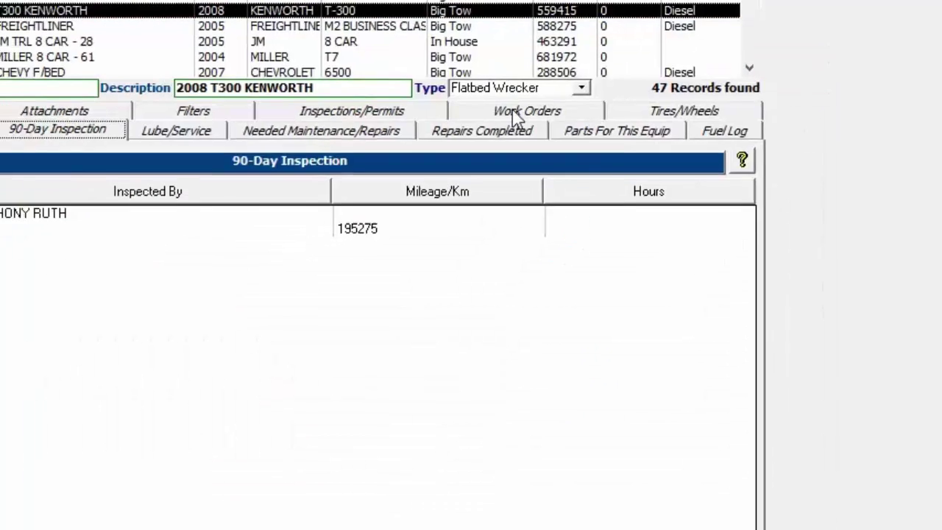
Display the work orders for the 2008 T300 KENWORTH and open the one containing Defective Inspection Items.
click(517, 116)
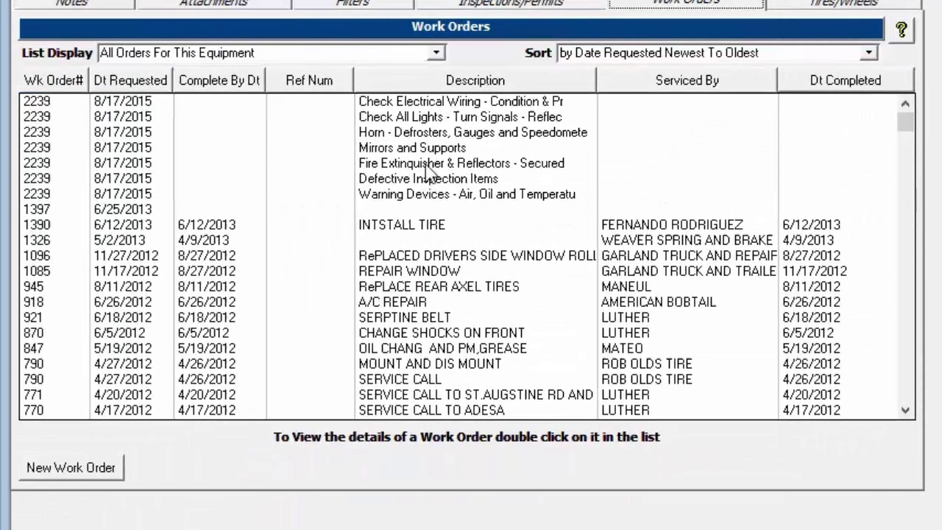
click(427, 182)
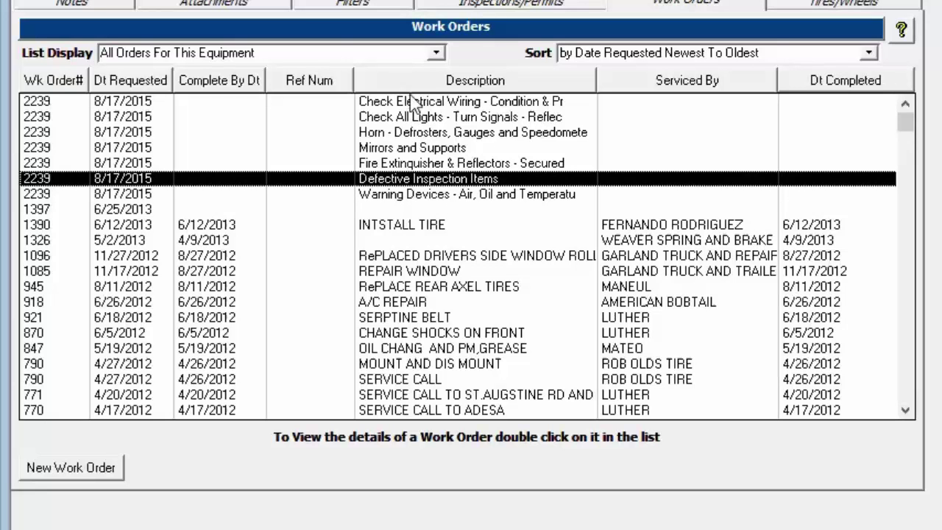
double_click(404, 178)
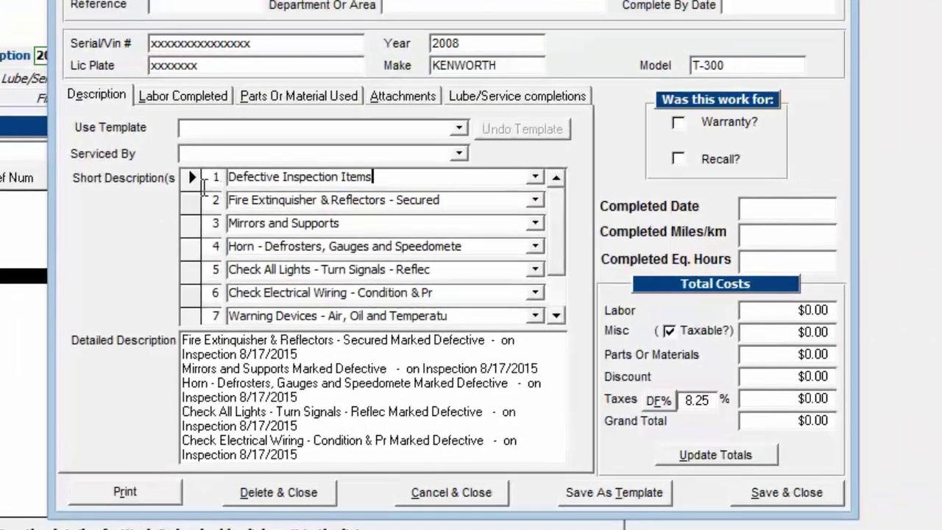
Review the work order's short descriptions and the detailed description with its inspection date, and save and close it.
click(429, 108)
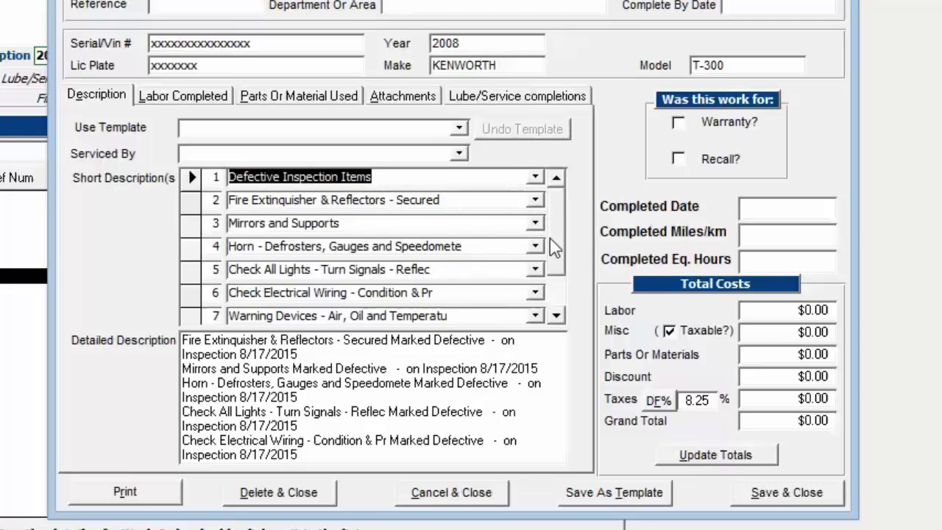
drag(559, 213, 553, 250)
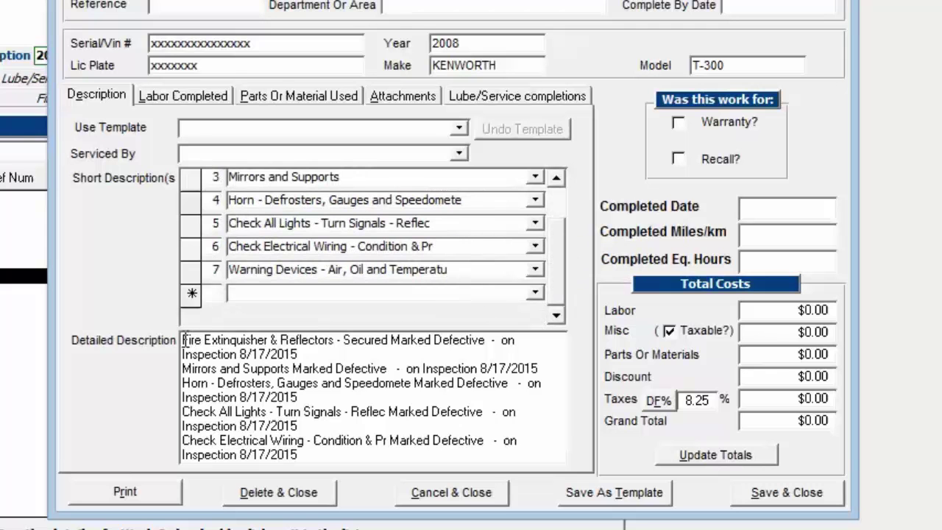
drag(183, 340, 269, 342)
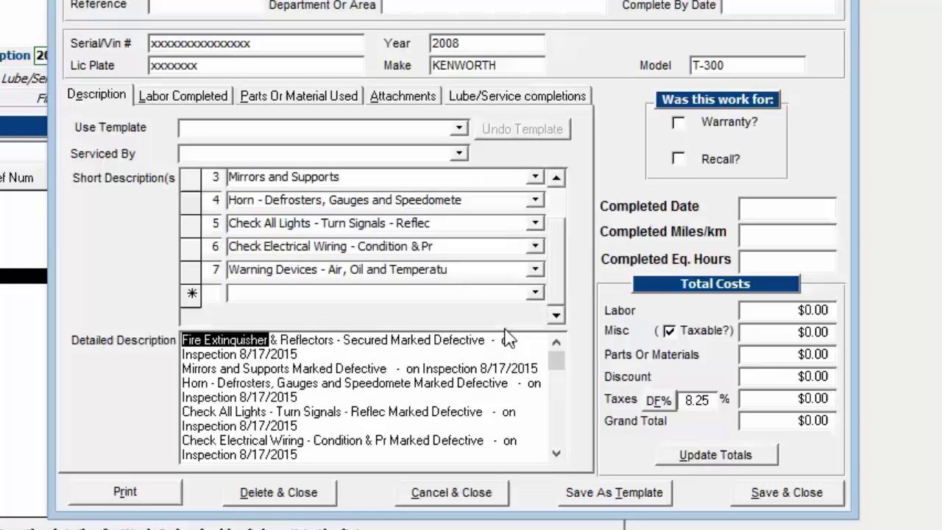
drag(500, 341, 309, 357)
click(248, 357)
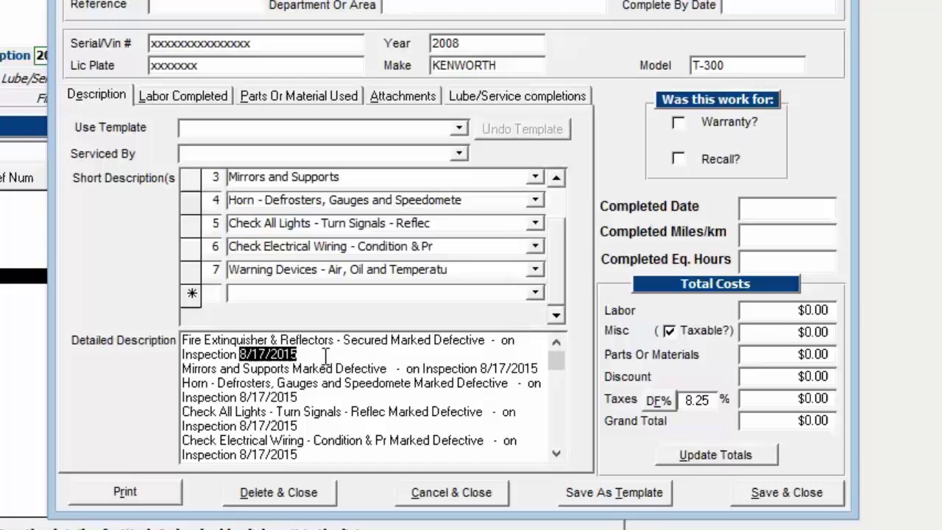
click(326, 355)
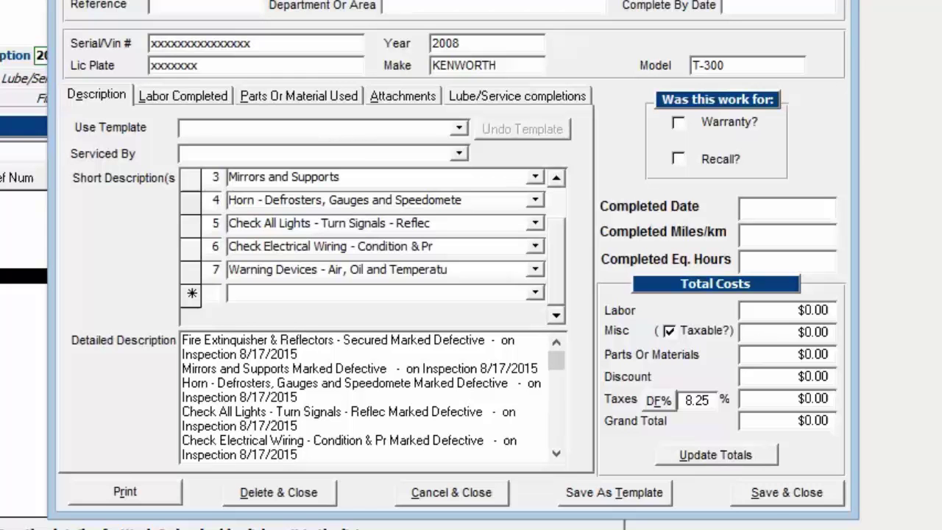
click(774, 499)
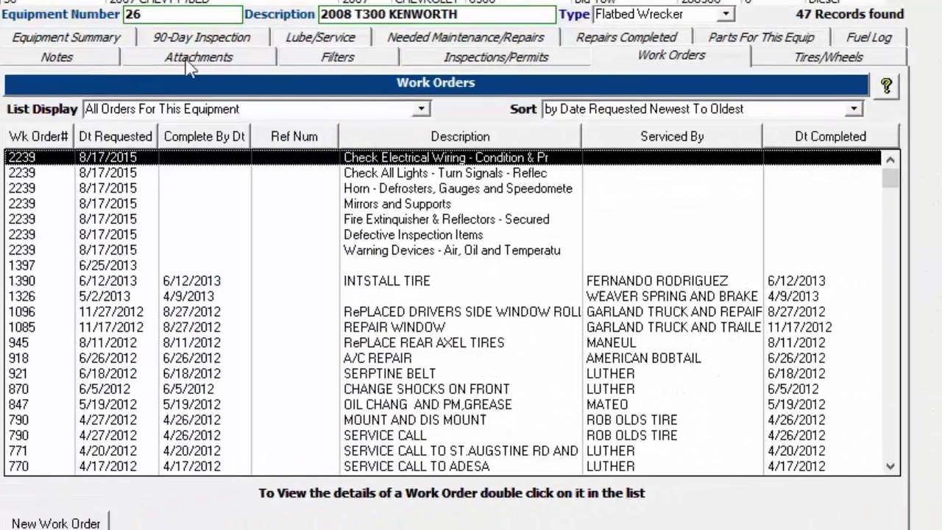
Open the 90-day inspection dated 2/4/2012, check its inspector, date, odometer and hours fields, and close it.
click(78, 54)
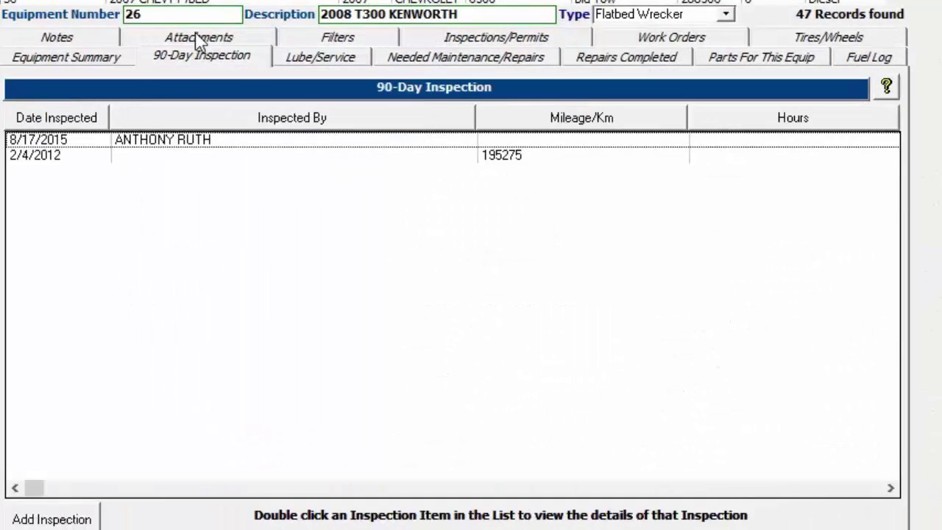
double_click(162, 159)
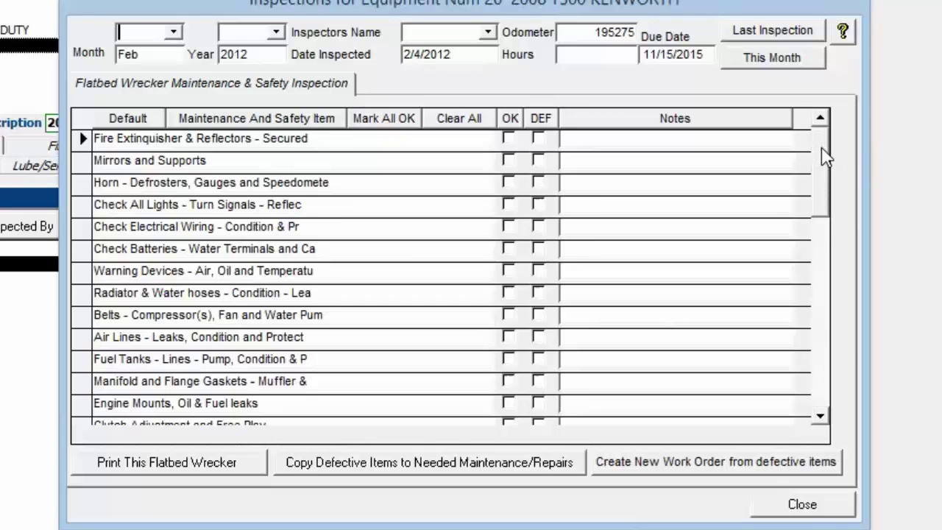
drag(825, 153, 821, 110)
click(412, 32)
drag(465, 57, 372, 59)
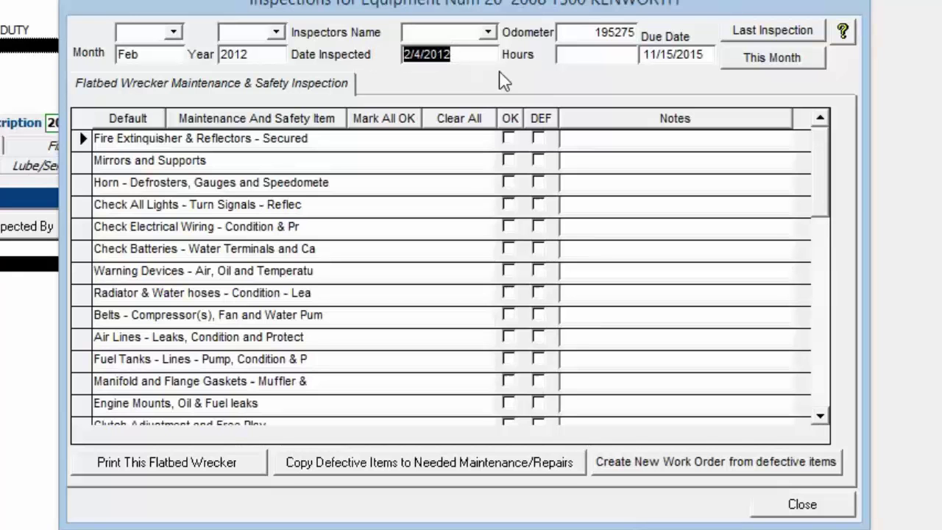
click(577, 33)
click(575, 53)
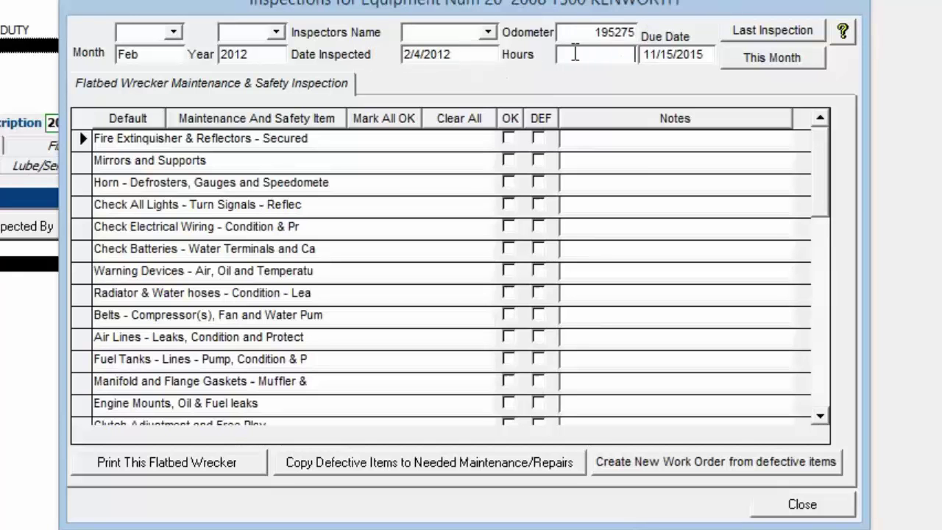
click(801, 506)
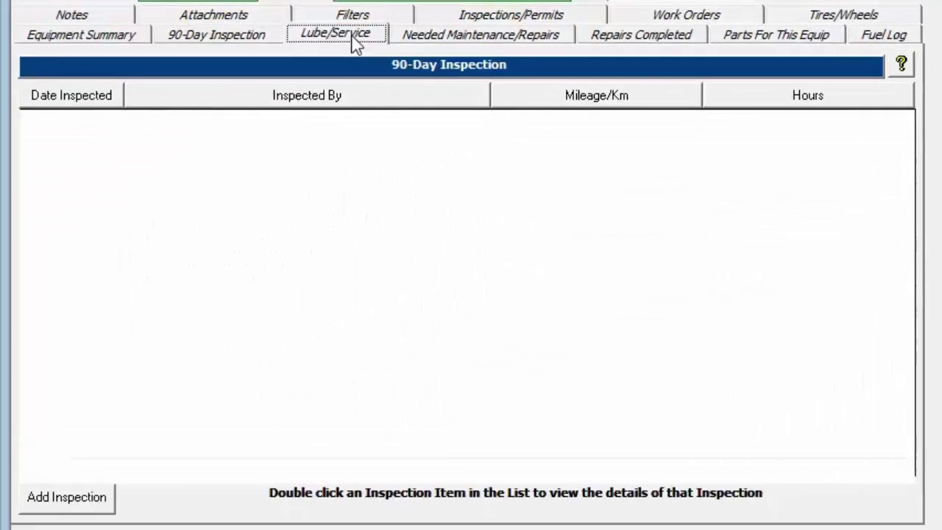
Add a lube/service record for equipment 26 with the service type 5000 miles.
click(355, 43)
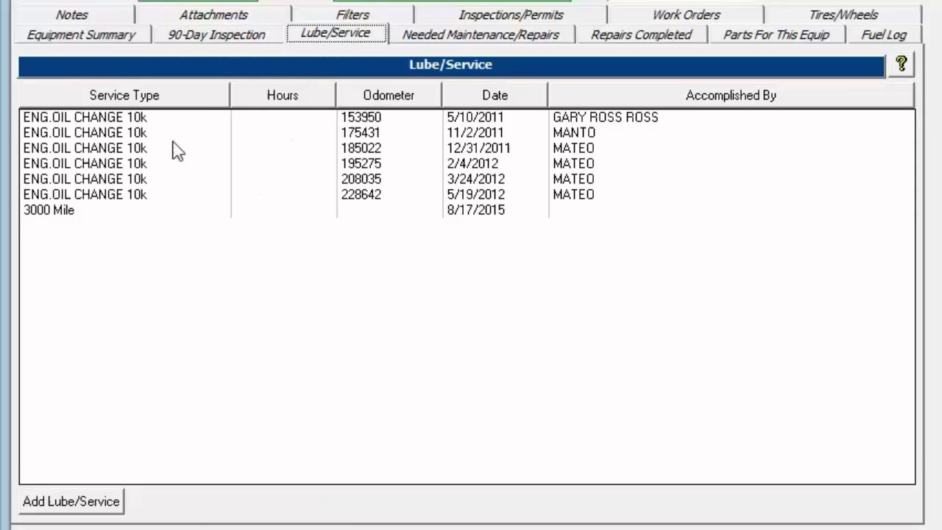
click(79, 501)
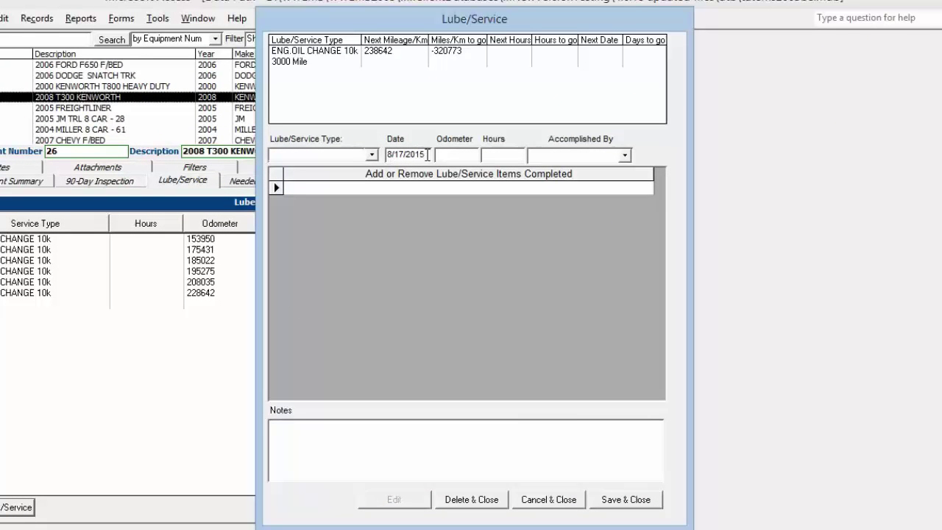
drag(428, 154, 379, 153)
click(451, 151)
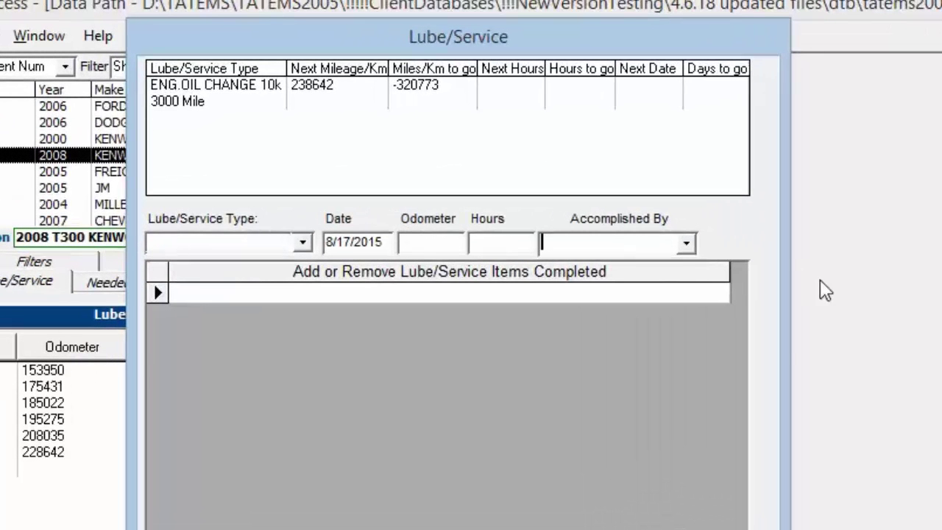
click(302, 243)
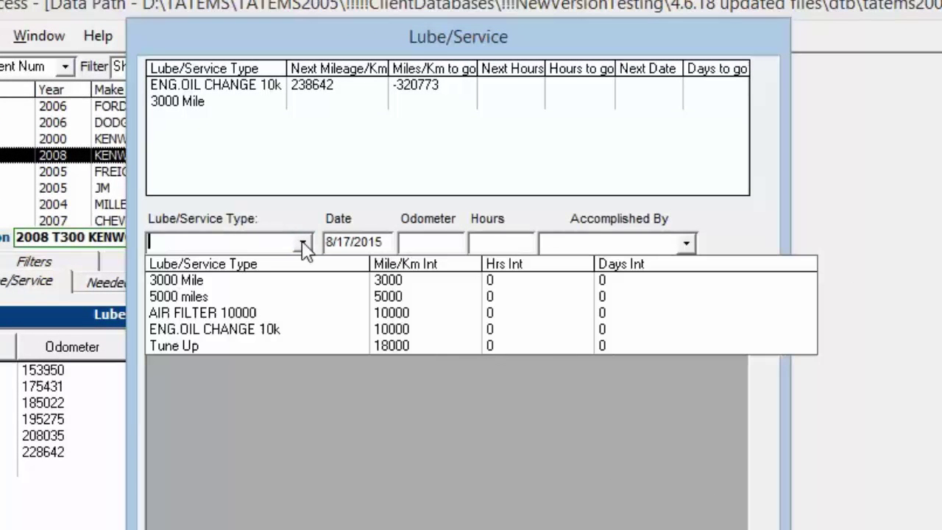
click(202, 300)
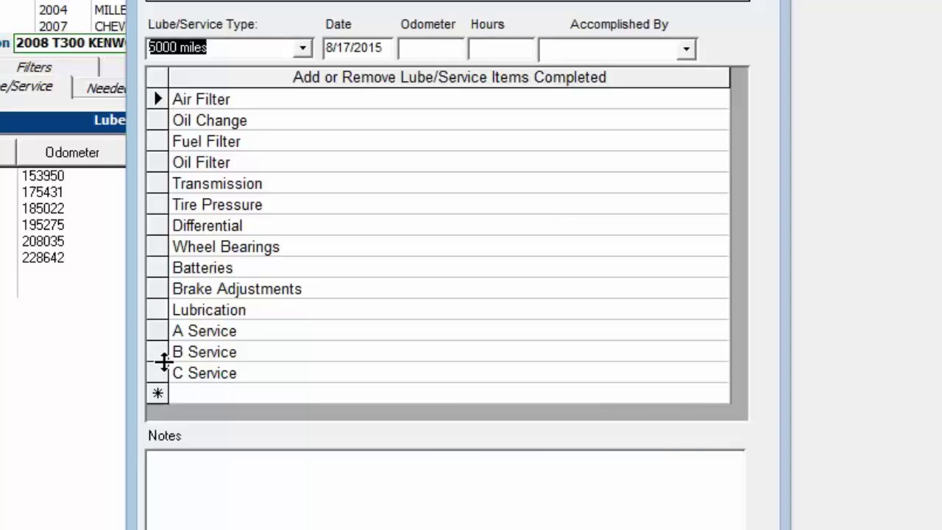
Select the Lubrication item and the blank item row in the completed items list, and save and close the lube/service record.
click(157, 310)
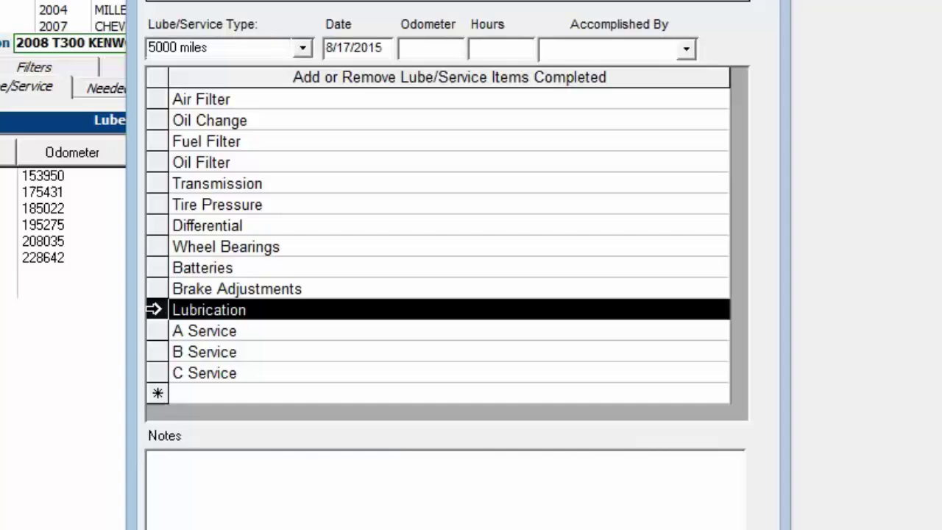
click(202, 393)
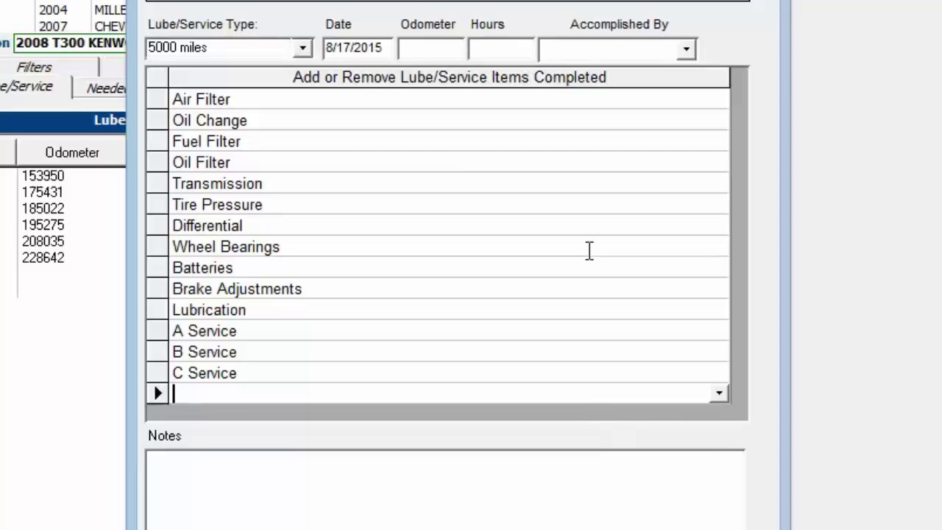
click(525, 505)
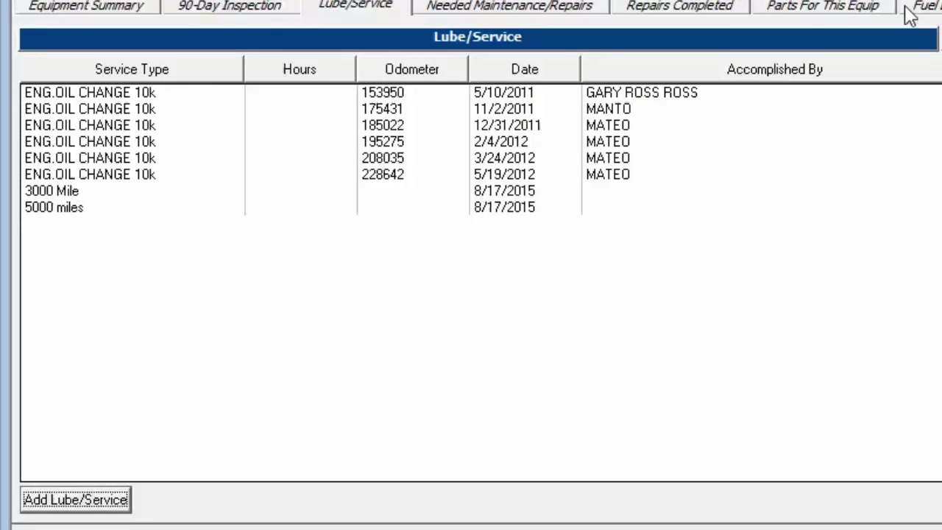
Reopen the work order listing Check Electrical Wiring, requested 8/17/2015, and show its lube/service completions.
click(748, 3)
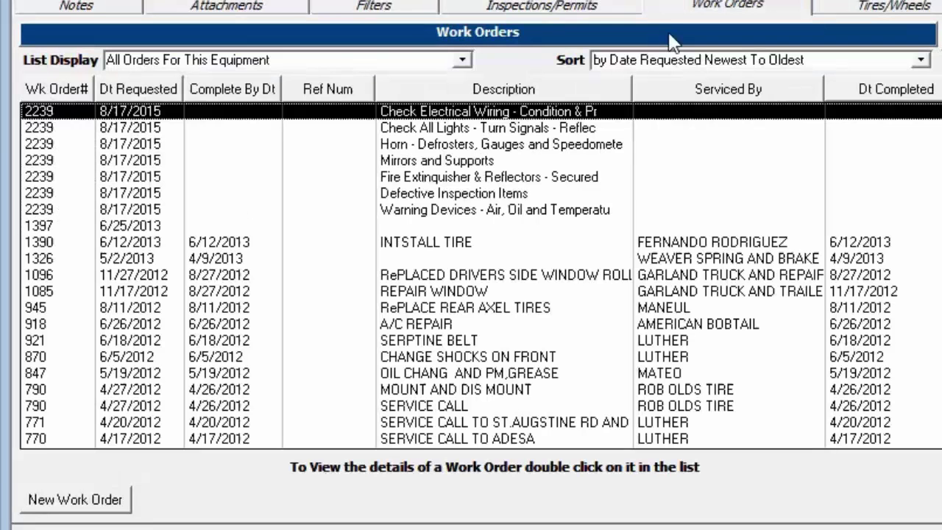
click(503, 112)
double_click(502, 112)
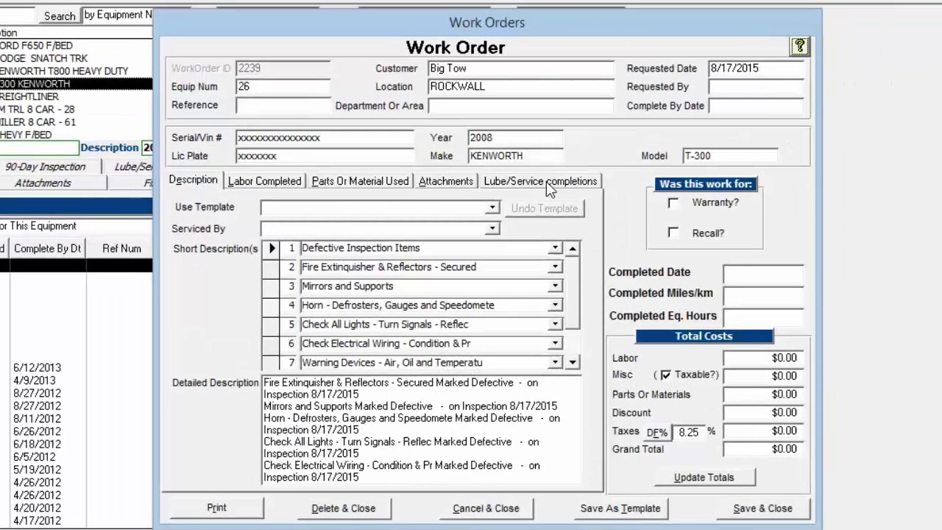
click(546, 181)
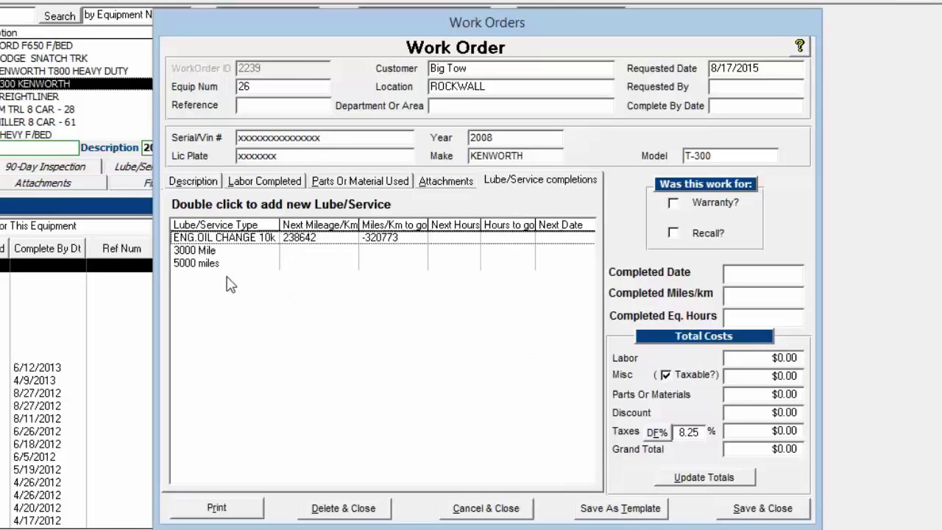
Open a new lube/service completion for ENG.OIL CHANGE 10k from the work order's service list.
click(203, 238)
click(198, 265)
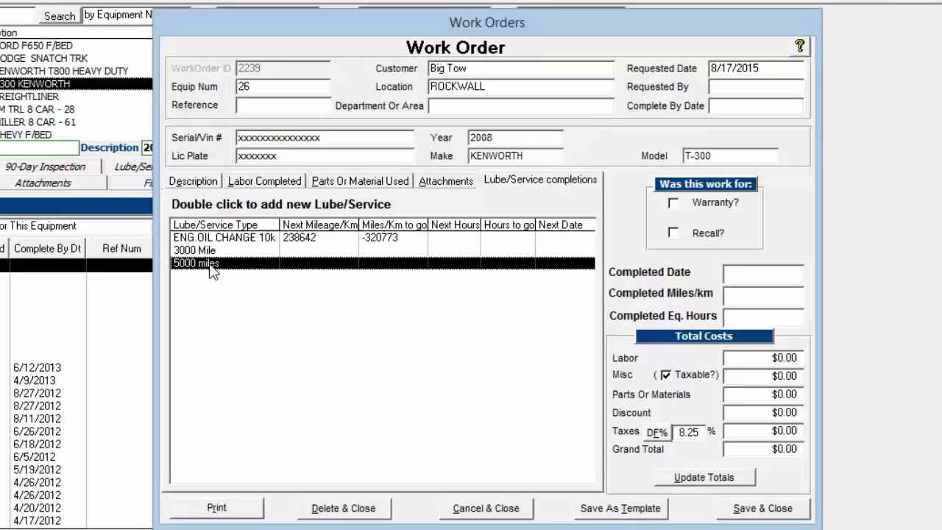
click(233, 240)
double_click(225, 241)
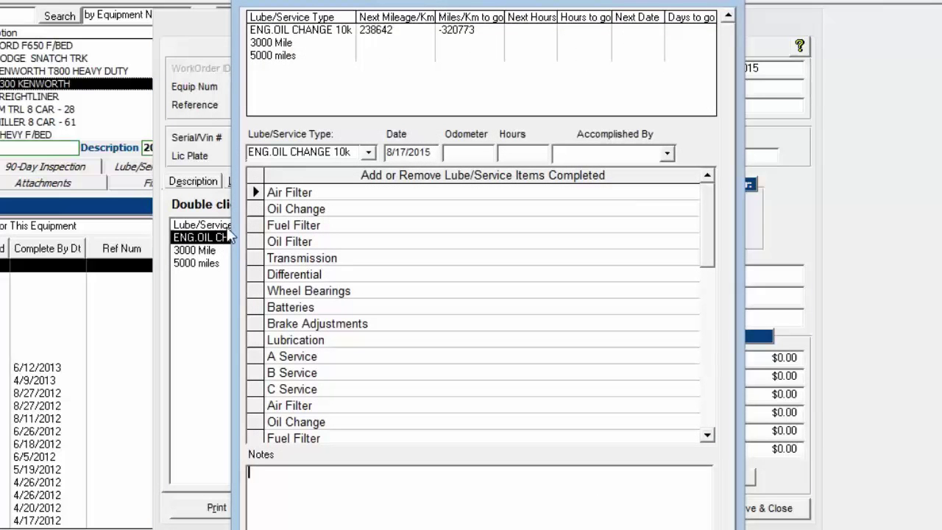
click(356, 152)
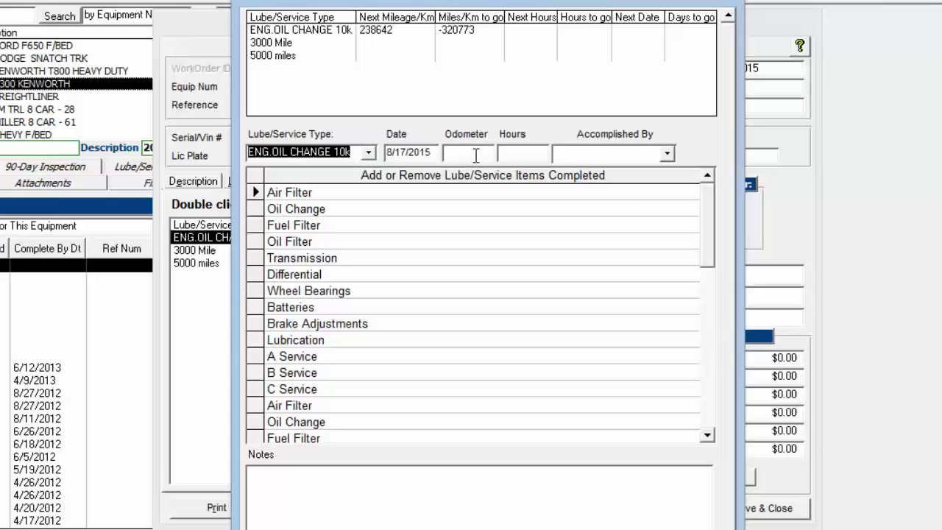
Check the completion's date, odometer, hours and accomplished-by fields and its completed items list, and close the record.
drag(661, 2, 369, 1)
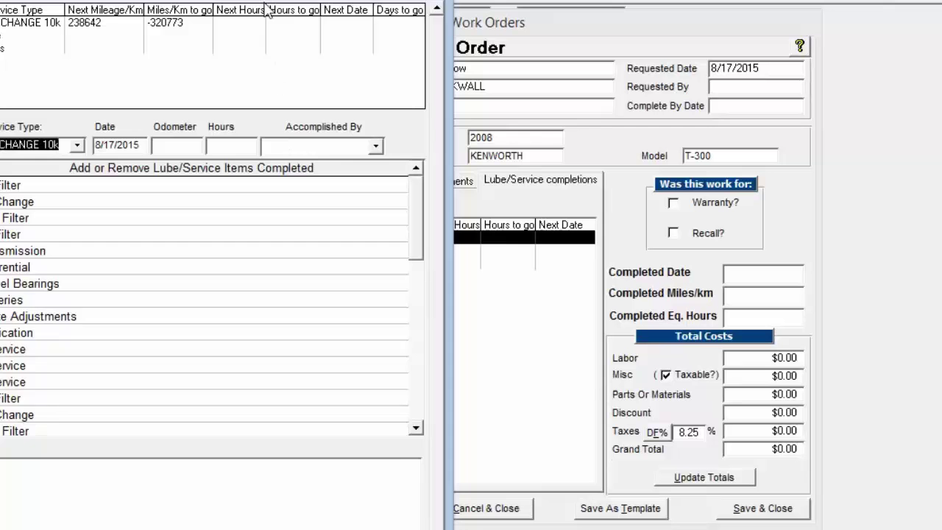
drag(265, 2, 306, 1)
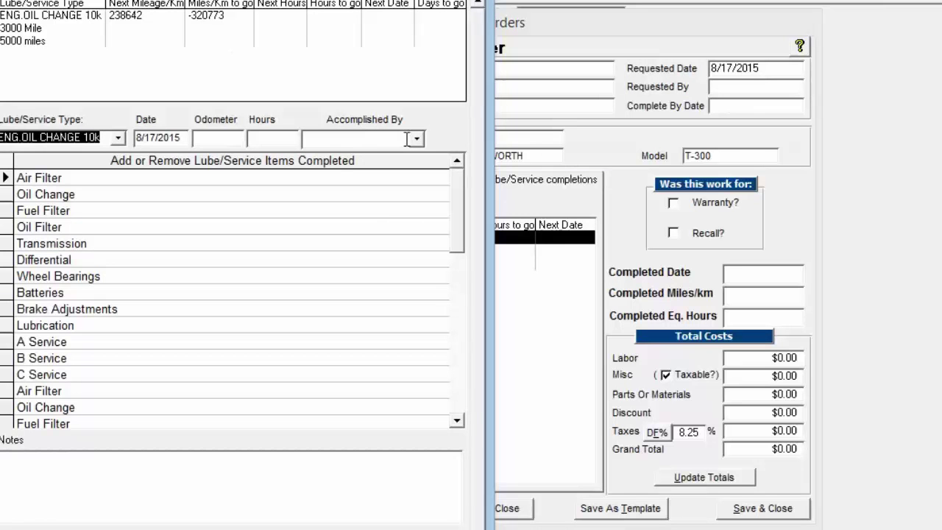
click(184, 137)
mouse_move(460, 205)
mouse_down()
mouse_move(459, 270)
mouse_move(462, 186)
mouse_up()
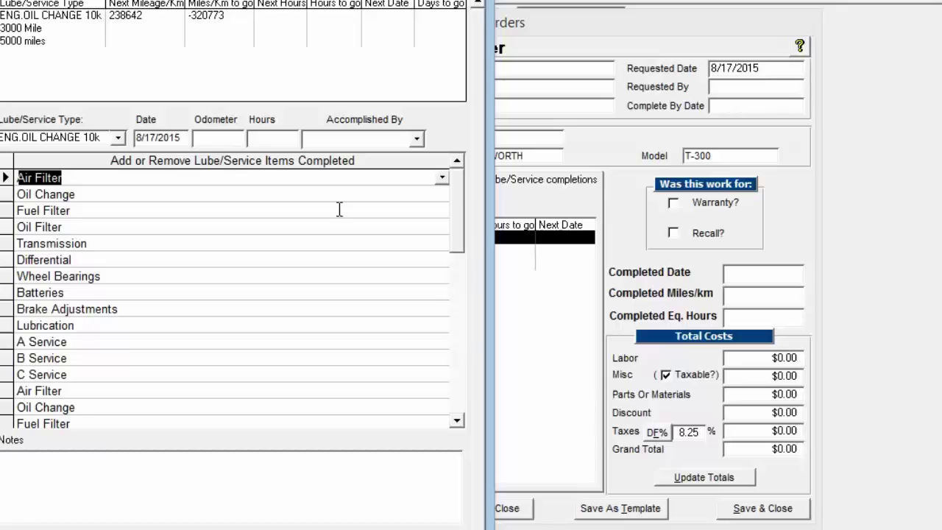
mouse_move(459, 203)
mouse_down()
mouse_move(466, 266)
mouse_move(461, 198)
mouse_up()
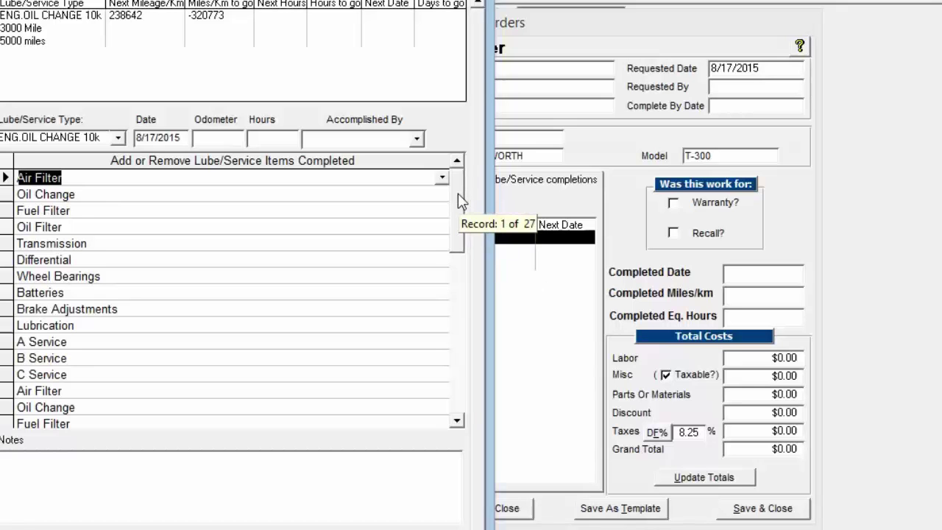
drag(458, 194, 457, 193)
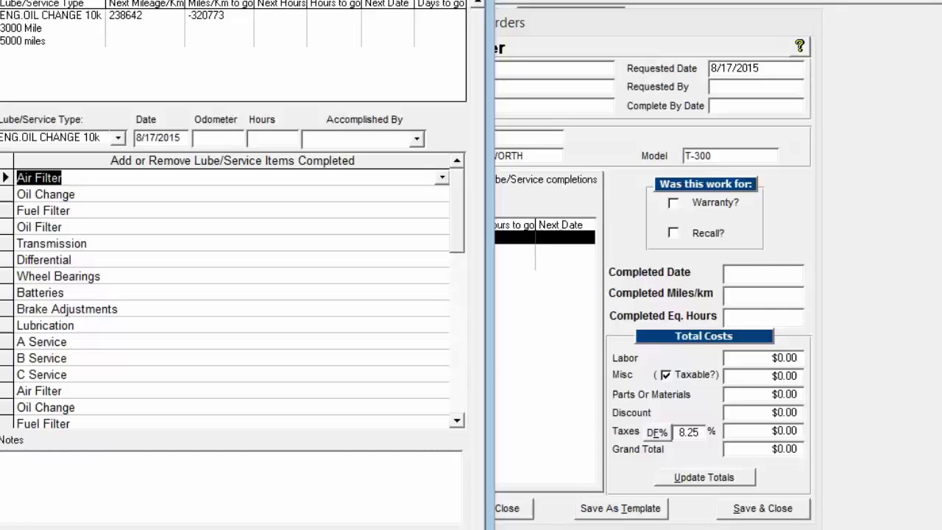
click(441, 527)
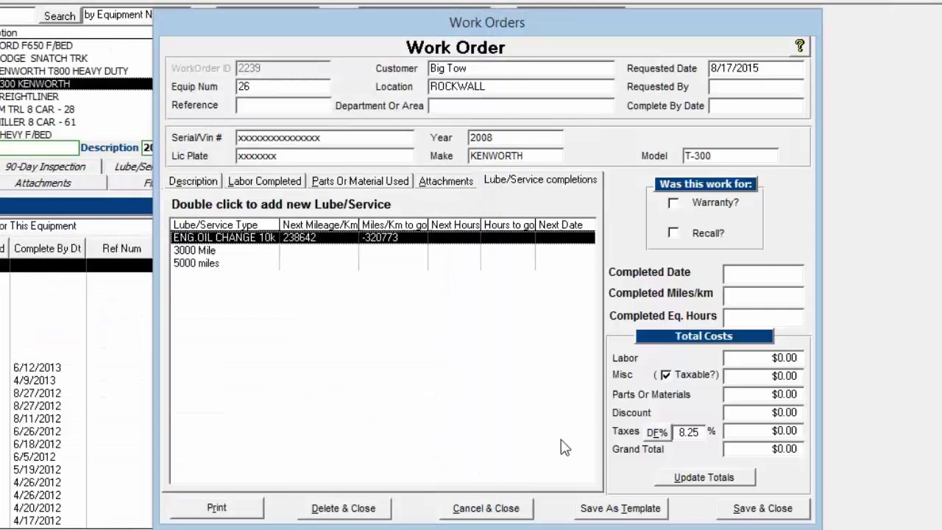
Check the work order's descriptions and its labor entry form, close the form without entering labor, and return to the descriptions.
click(199, 186)
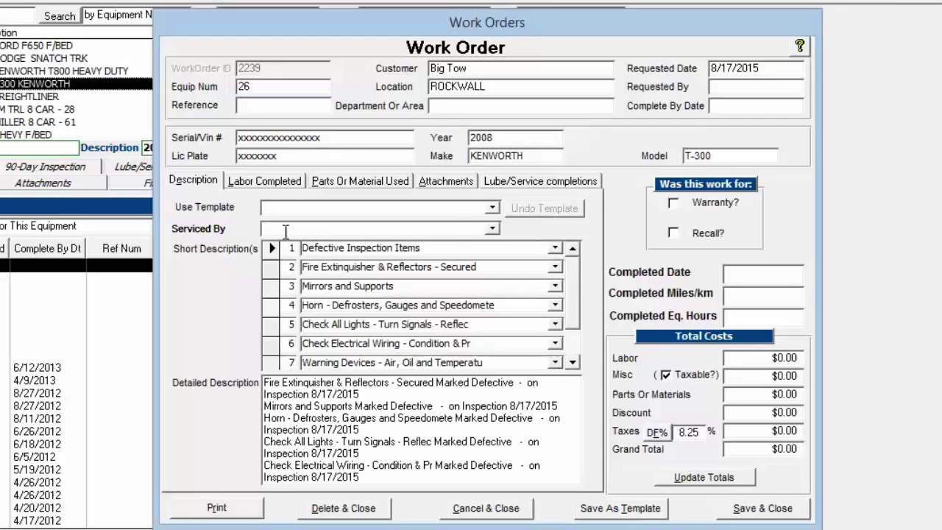
click(280, 185)
click(412, 426)
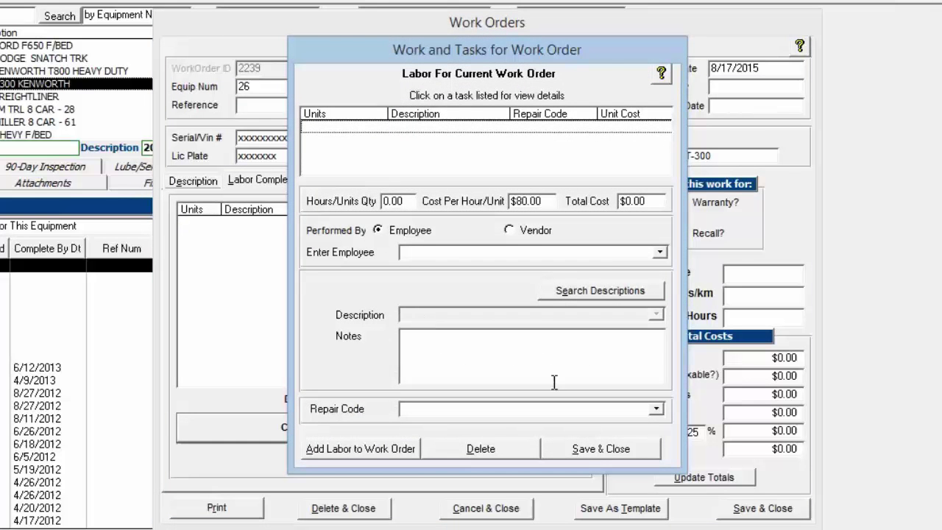
click(585, 451)
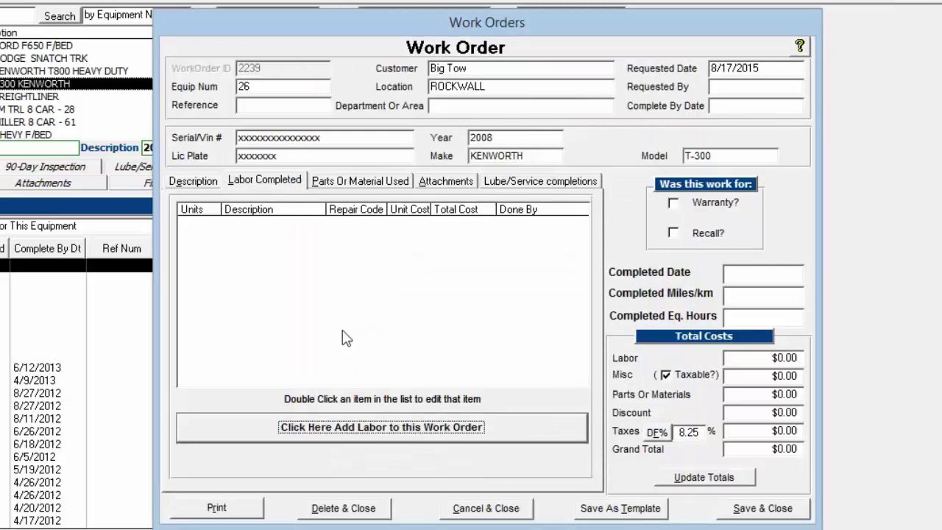
click(194, 184)
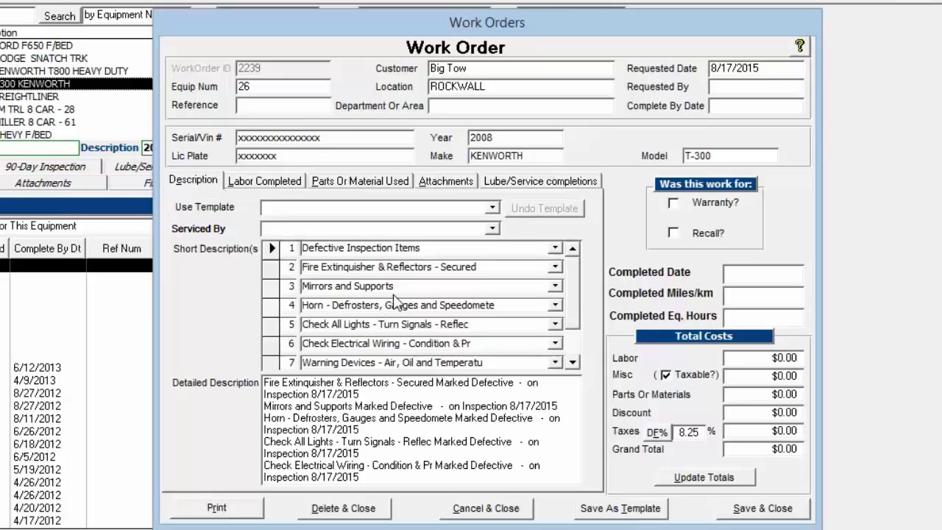
Start a new short description line below Warning Devices and open the list of stored short descriptions.
drag(575, 296, 582, 346)
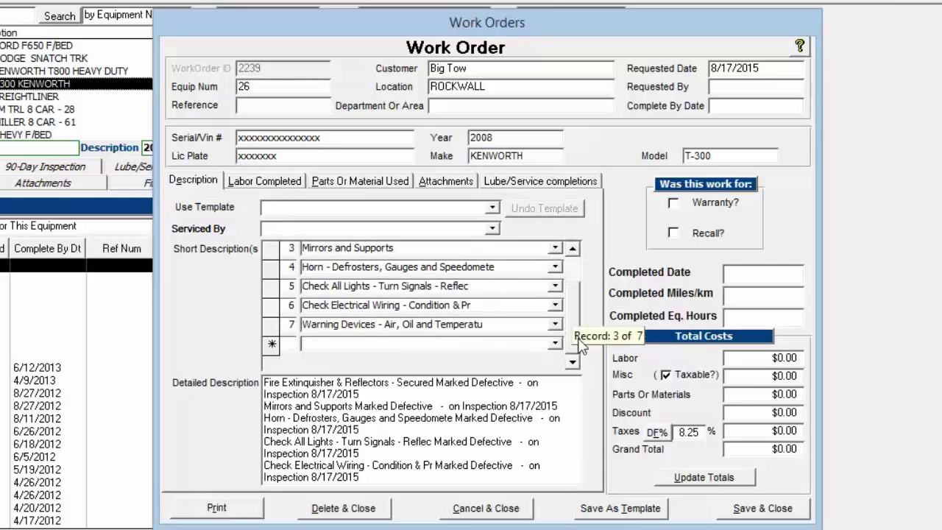
click(435, 341)
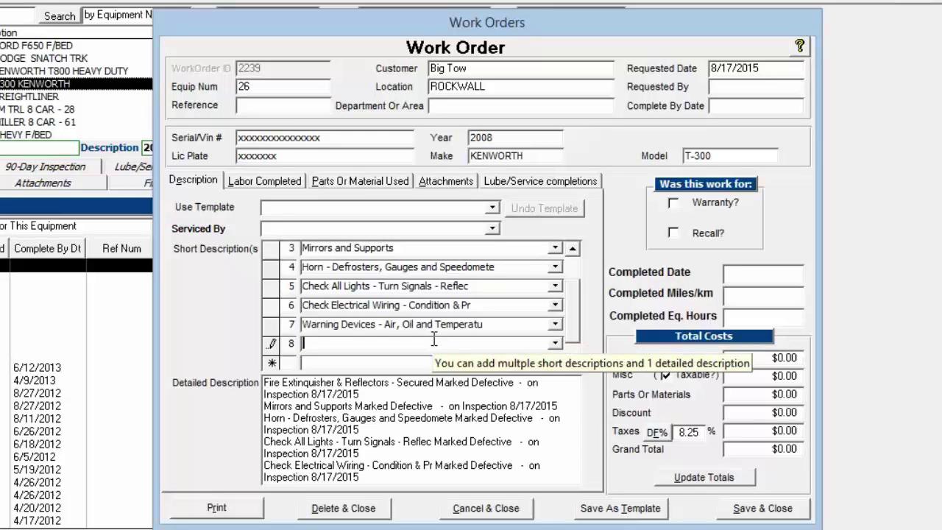
double_click(354, 344)
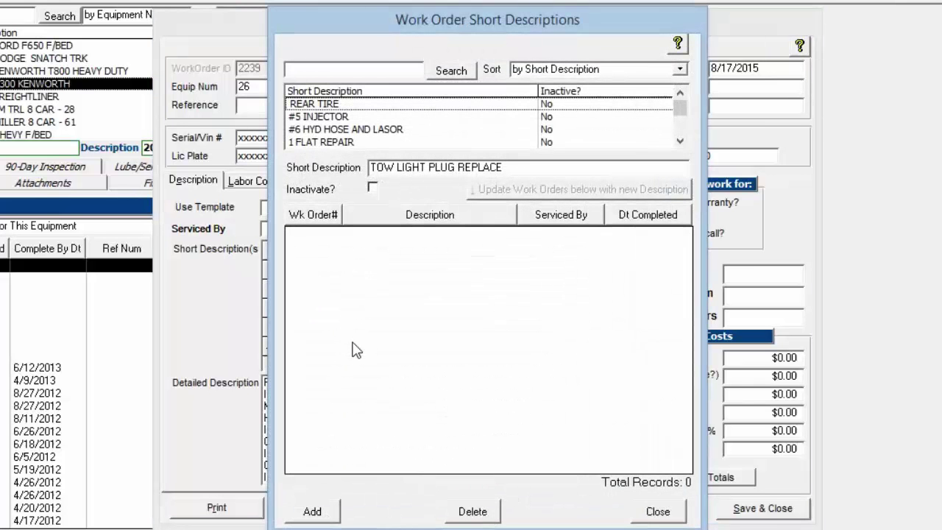
Browse the stored short descriptions and compare the work orders that use 2 TIRES and 2 new tires.
click(680, 141)
click(680, 141)
click(680, 141)
click(680, 141)
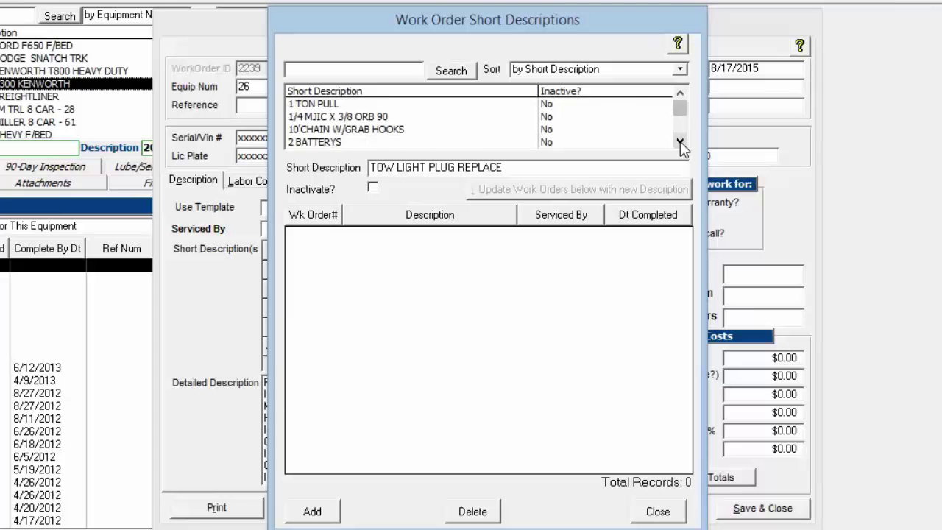
drag(680, 141, 680, 141)
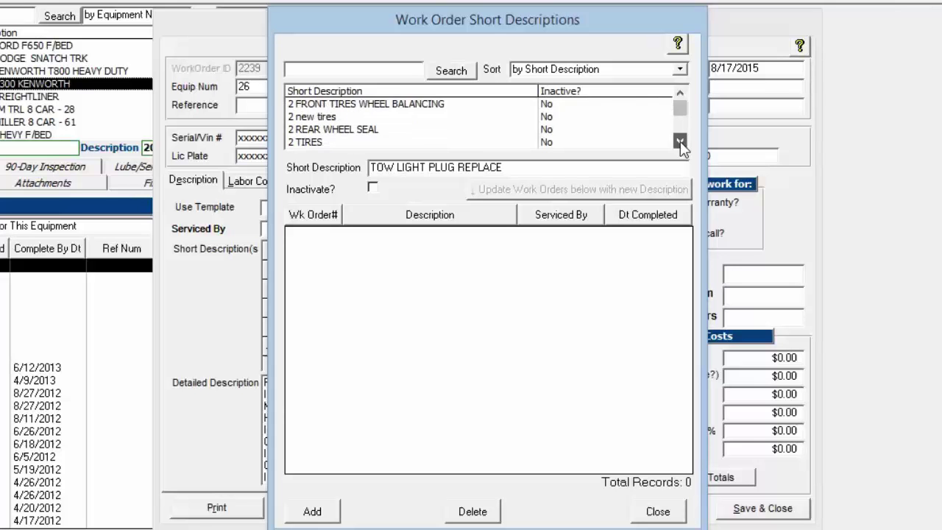
click(680, 142)
click(680, 141)
click(680, 142)
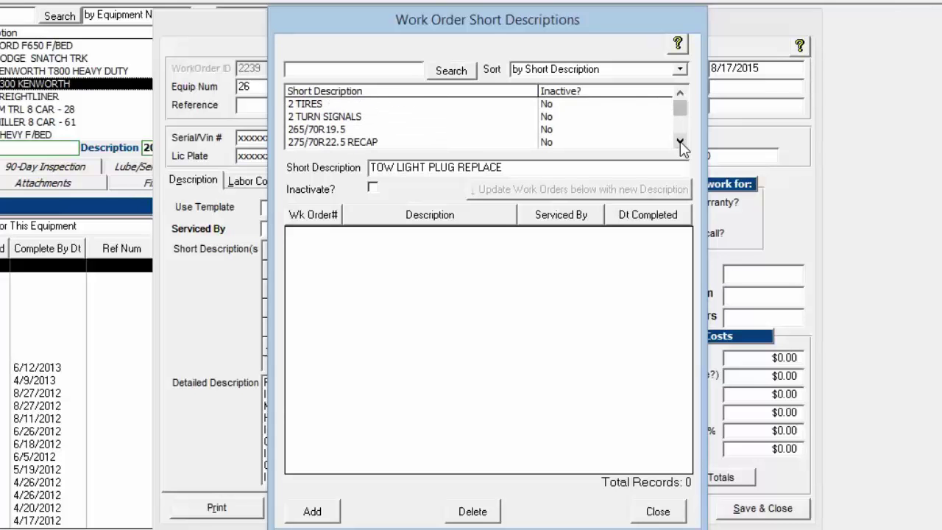
click(680, 94)
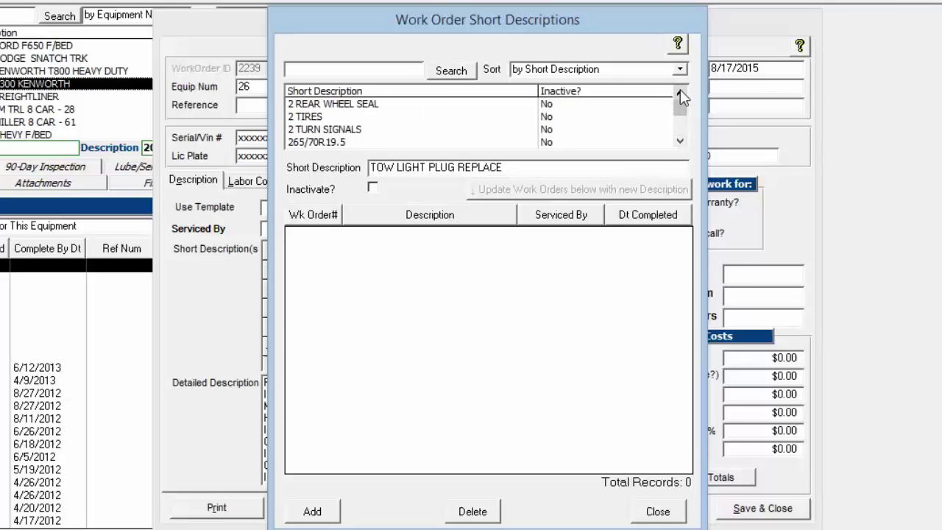
click(680, 94)
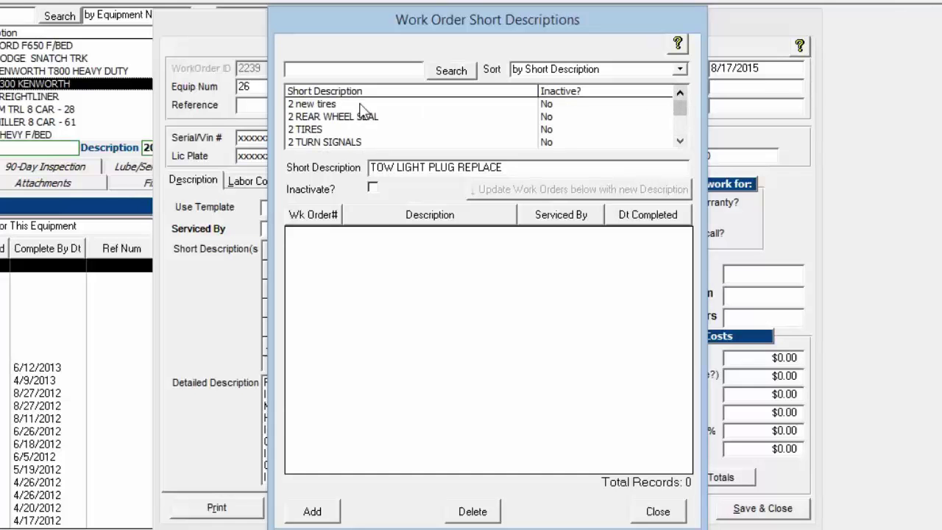
click(321, 105)
click(313, 132)
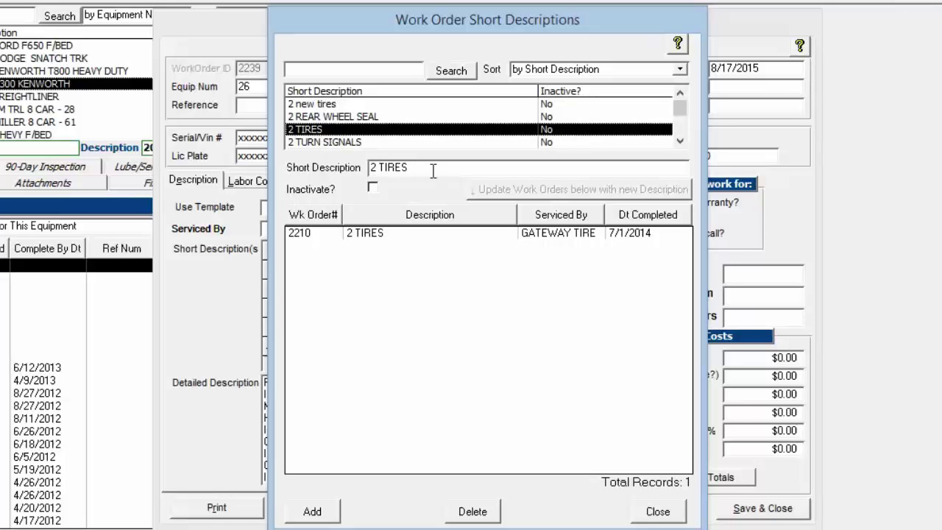
click(319, 105)
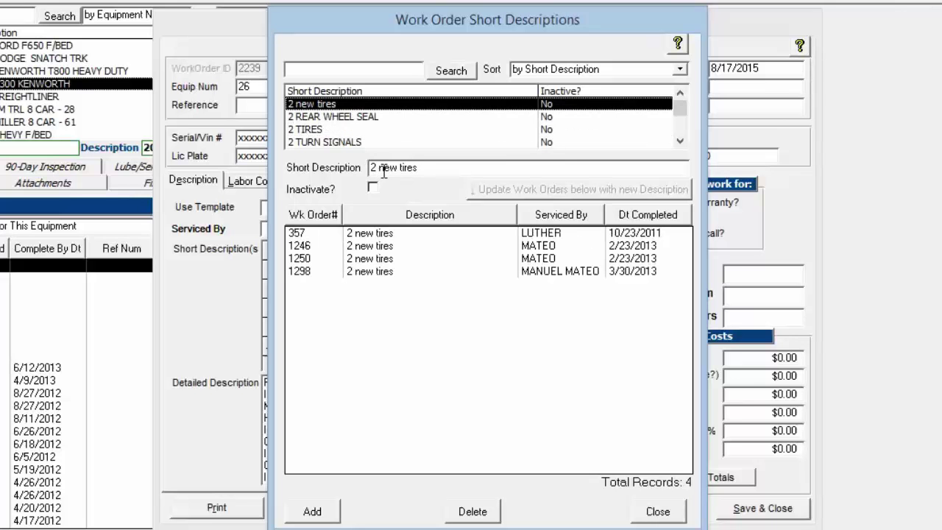
Rename the short description 2 new tires as 2 TIRE and update the work orders that use it.
drag(372, 168, 444, 165)
key(BackSpace)
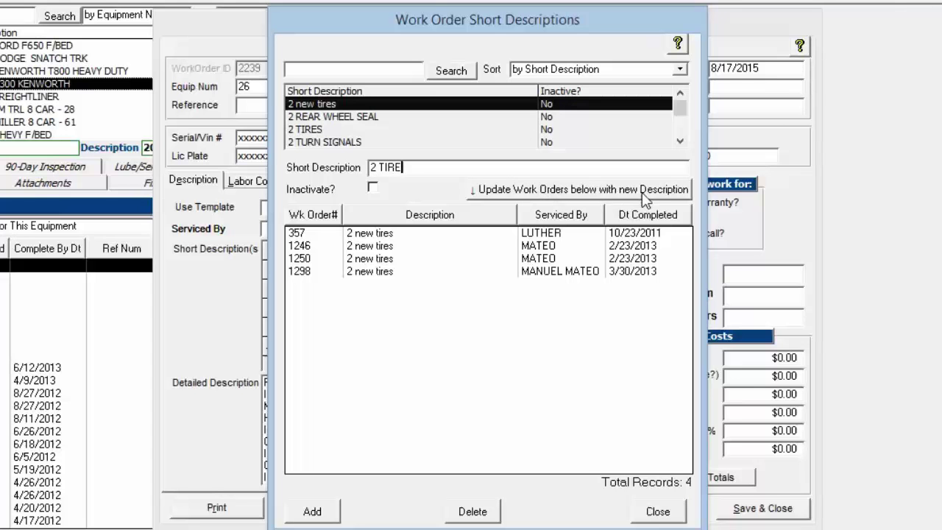
click(573, 189)
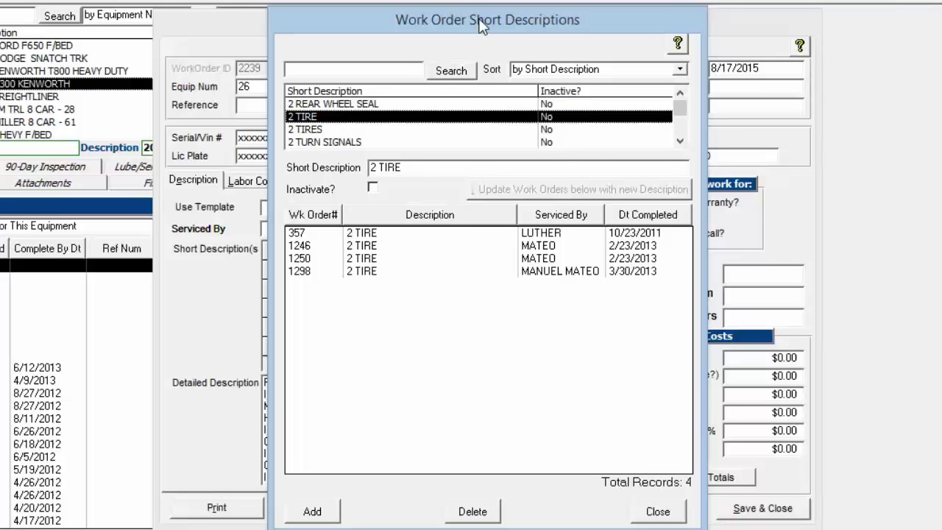
Close the stored short descriptions with 2 TIRE as the entry for the work order's new line.
drag(480, 25, 469, 259)
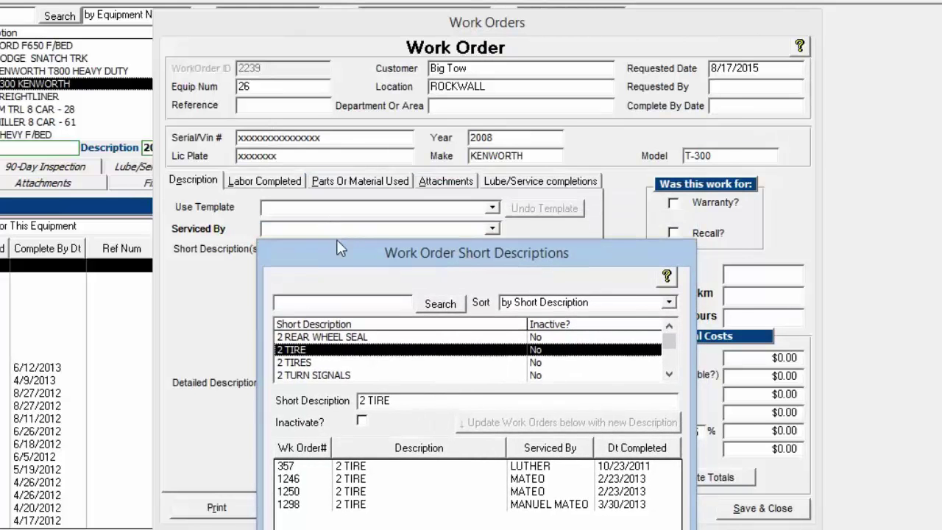
drag(398, 249, 415, 31)
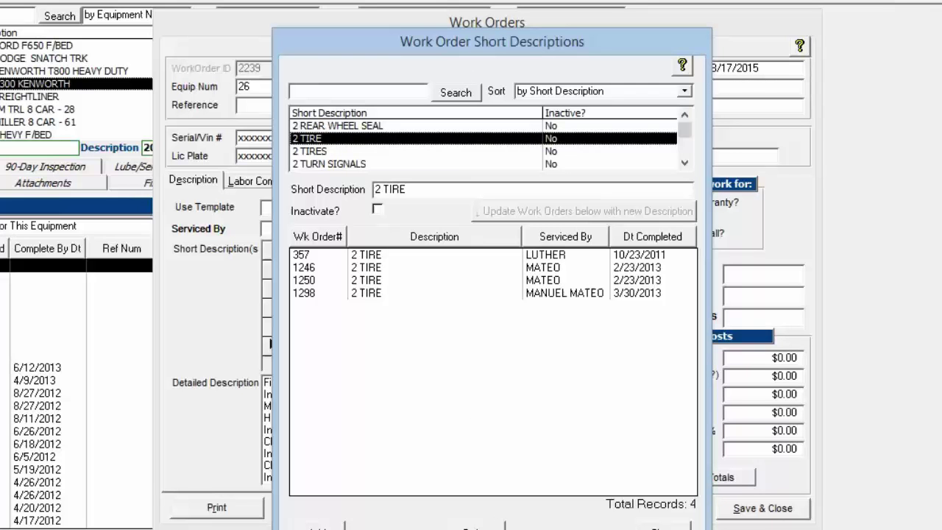
drag(450, 39, 1, 11)
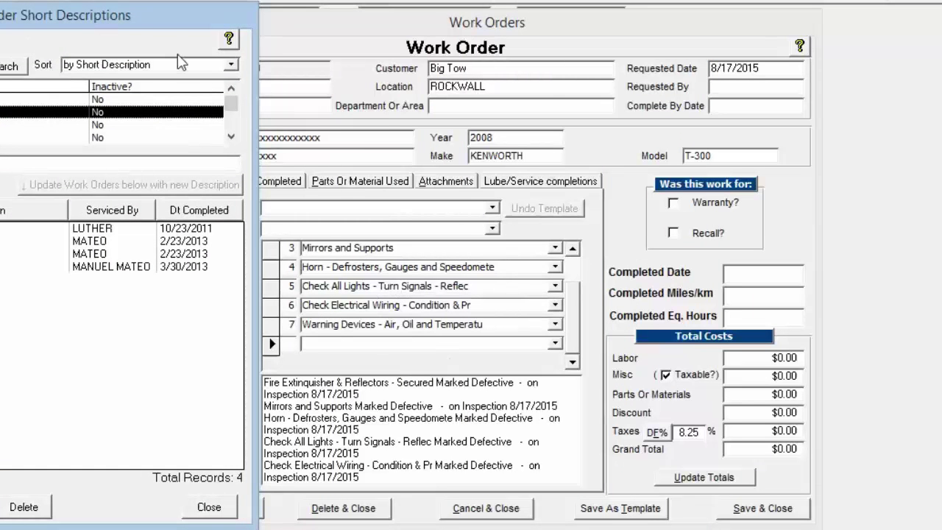
drag(138, 15, 733, 29)
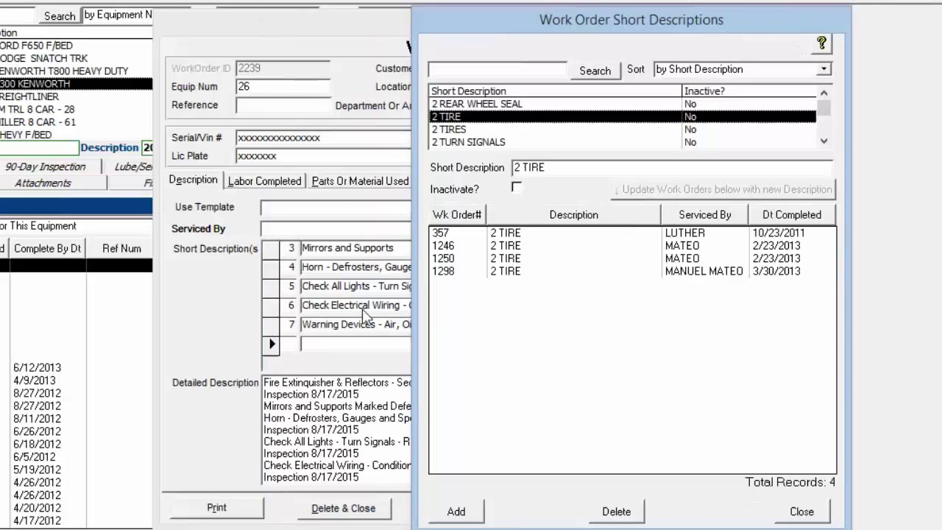
drag(577, 30, 419, 51)
click(302, 150)
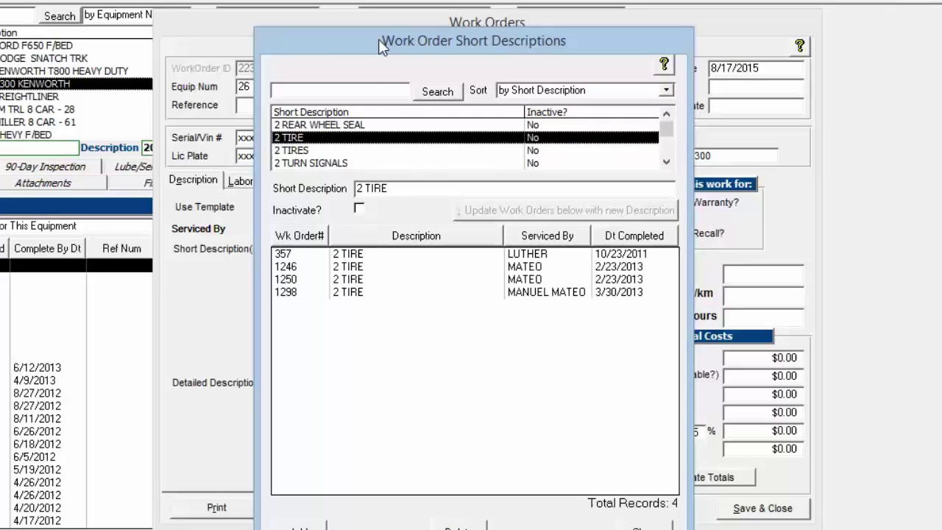
click(648, 527)
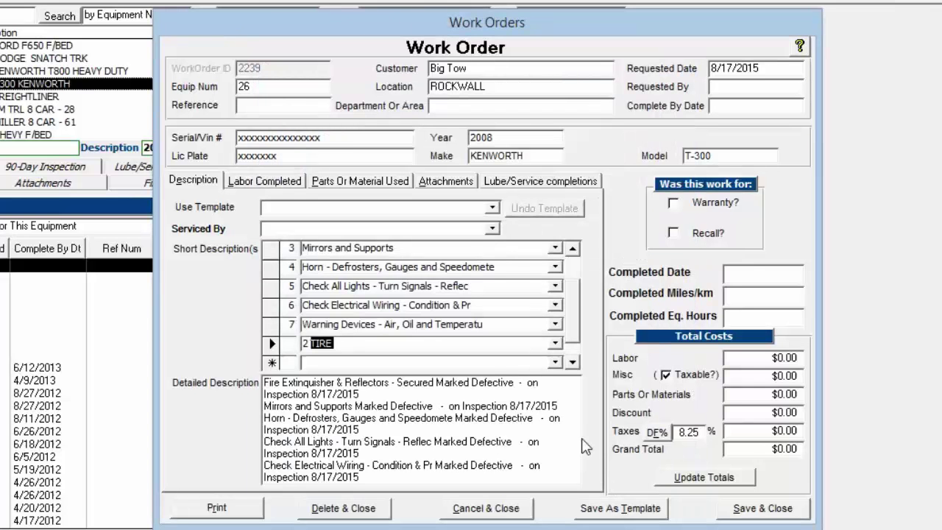
Add the short description TIRE on the line below 2 TIRE.
click(572, 362)
click(573, 362)
click(382, 325)
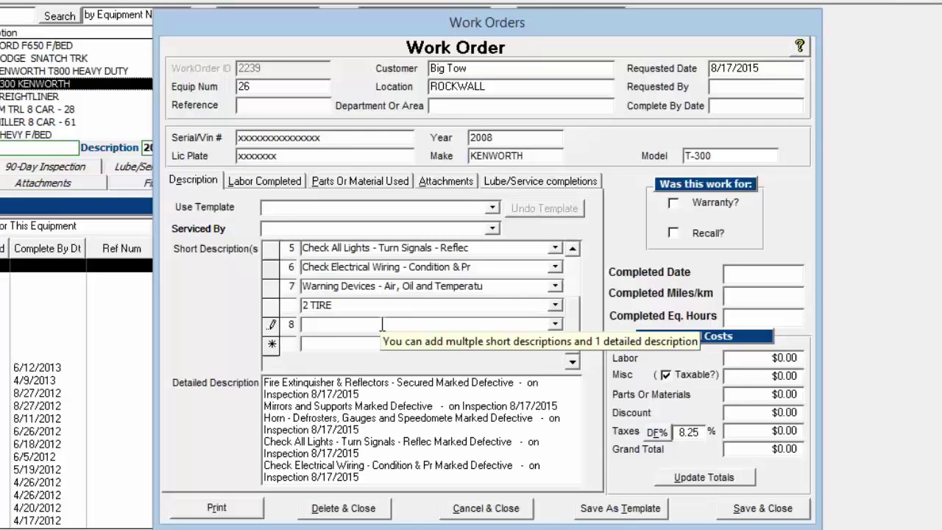
text(Tire)
key(Return)
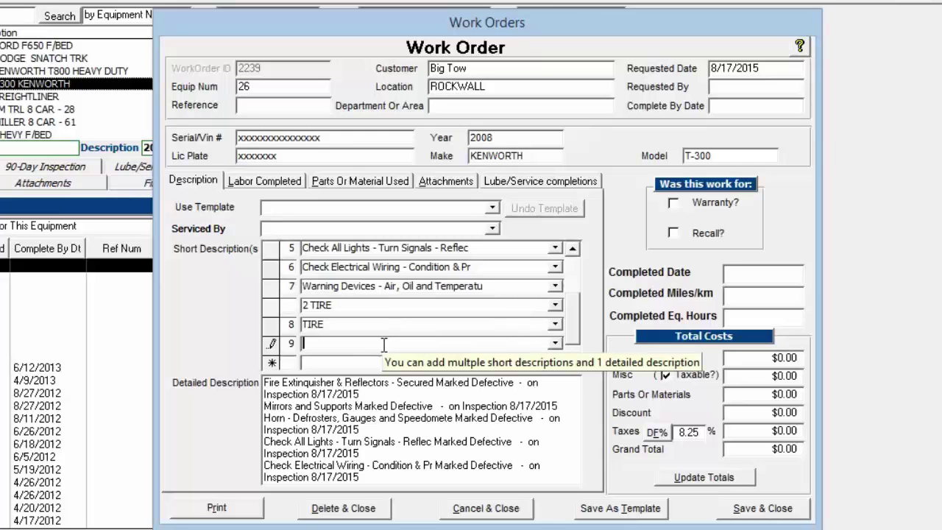
Enter Air as the short description on line 9 and choose to add it to the dropdown list.
text(Air)
key(BackSpace)
key(Return)
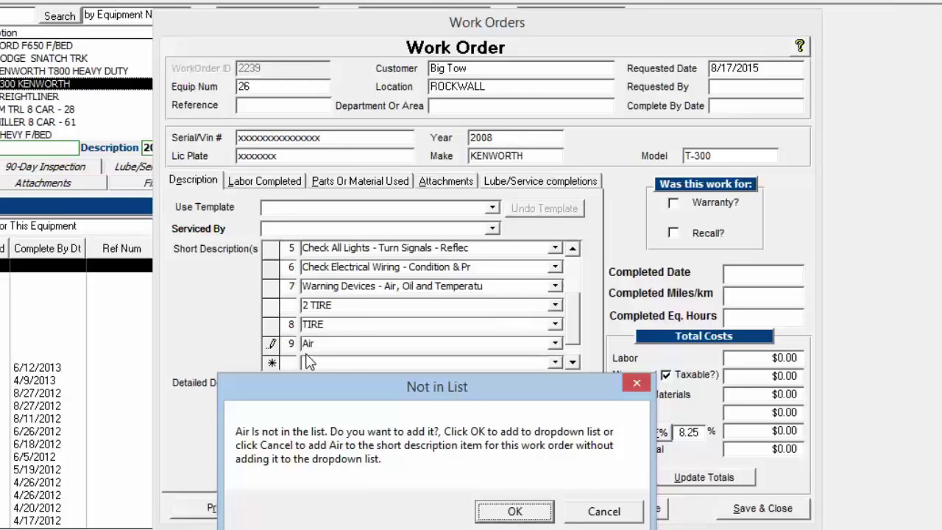
click(512, 512)
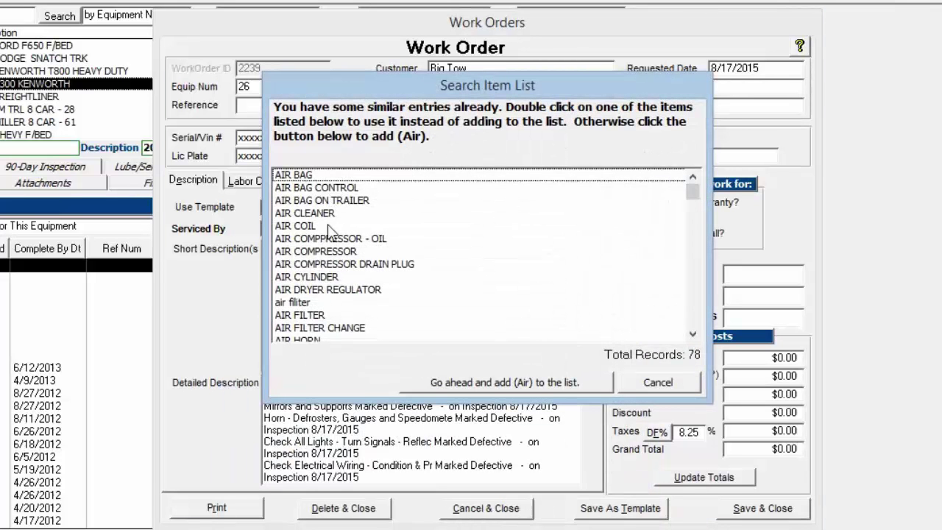
Look through the similar stored short descriptions beginning with AIR for an entry that could be used instead.
mouse_move(693, 193)
mouse_down()
mouse_move(705, 262)
mouse_move(696, 280)
mouse_move(708, 193)
mouse_up()
scroll(695, 195, down, 1)
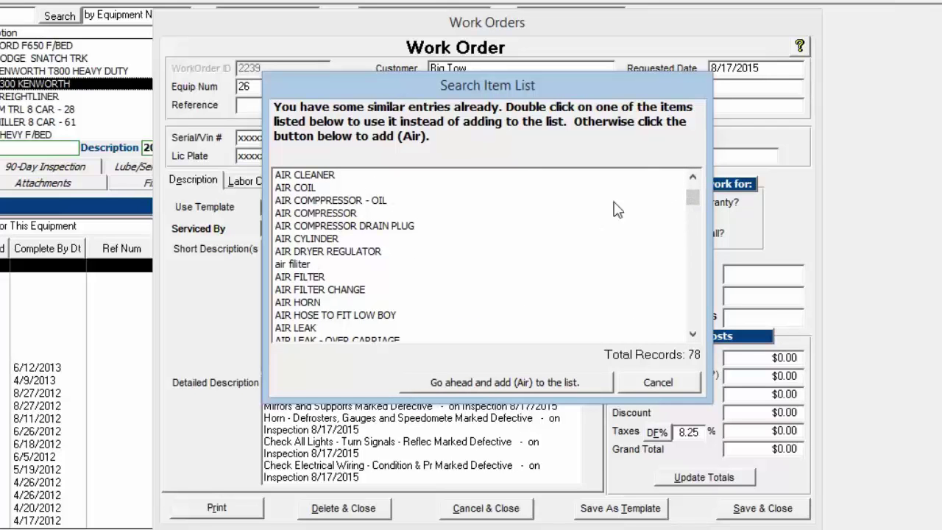
scroll(311, 287, down, 3)
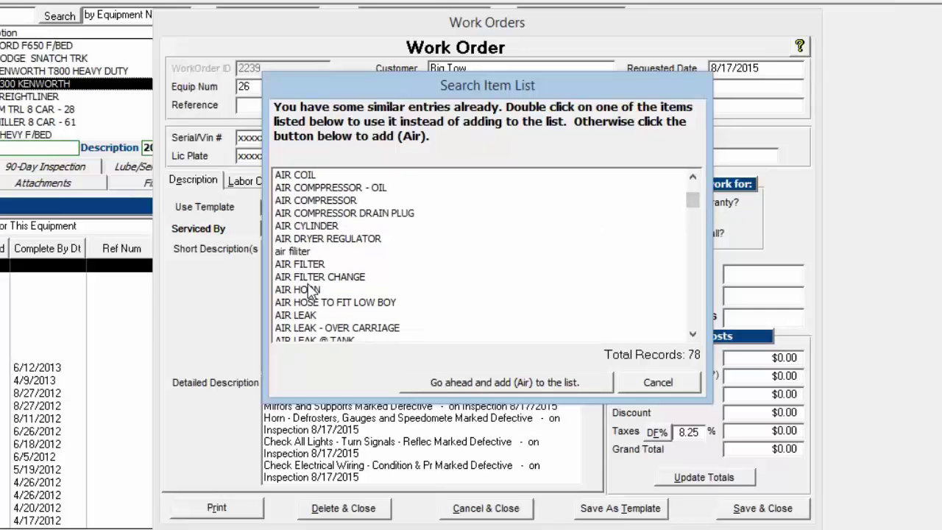
scroll(310, 287, down, 5)
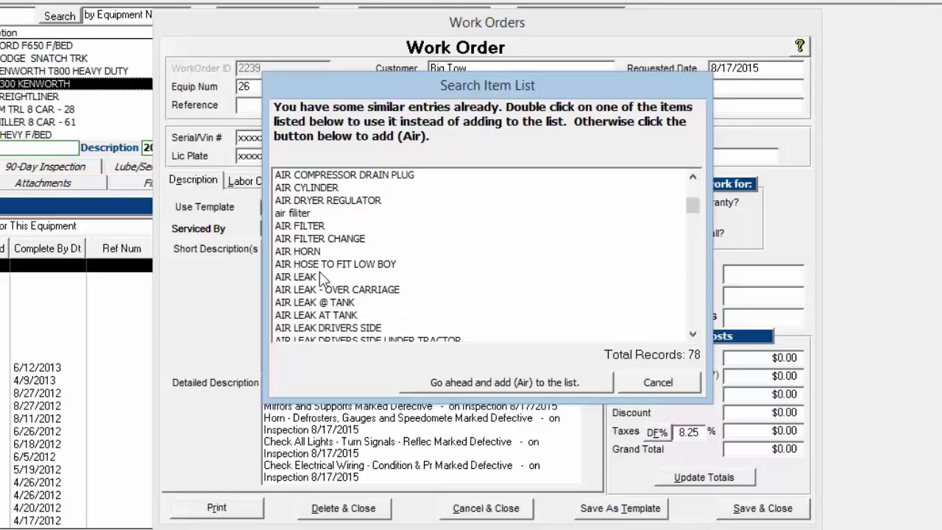
scroll(324, 285, down, 2)
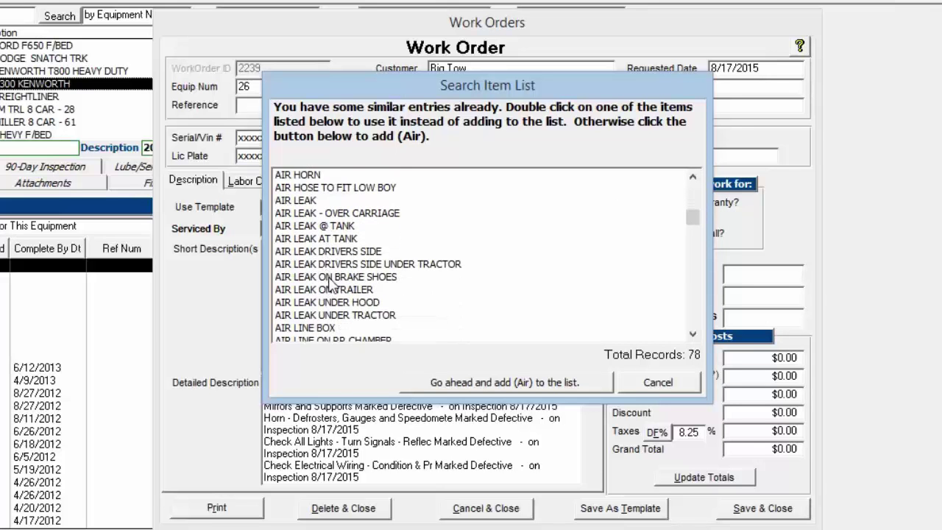
scroll(338, 293, down, 1)
scroll(340, 294, down, 1)
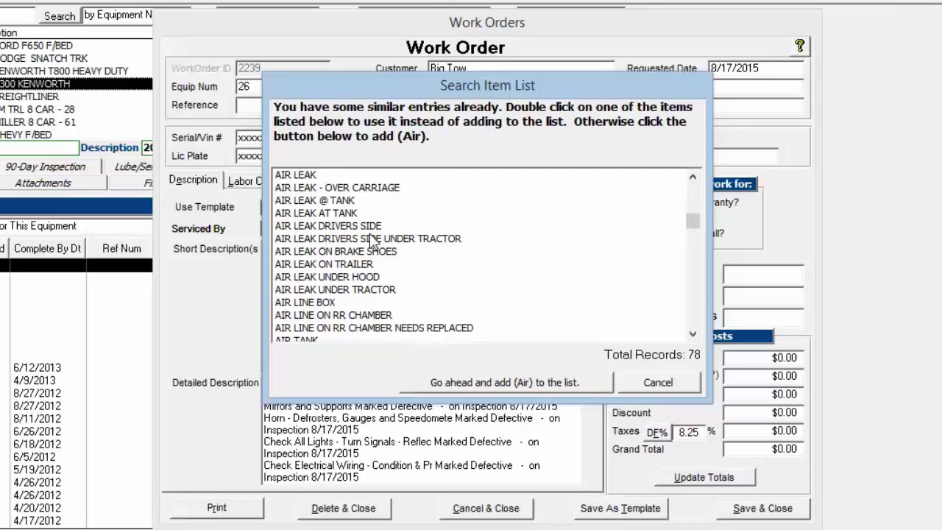
scroll(353, 243, up, 9)
scroll(323, 232, down, 7)
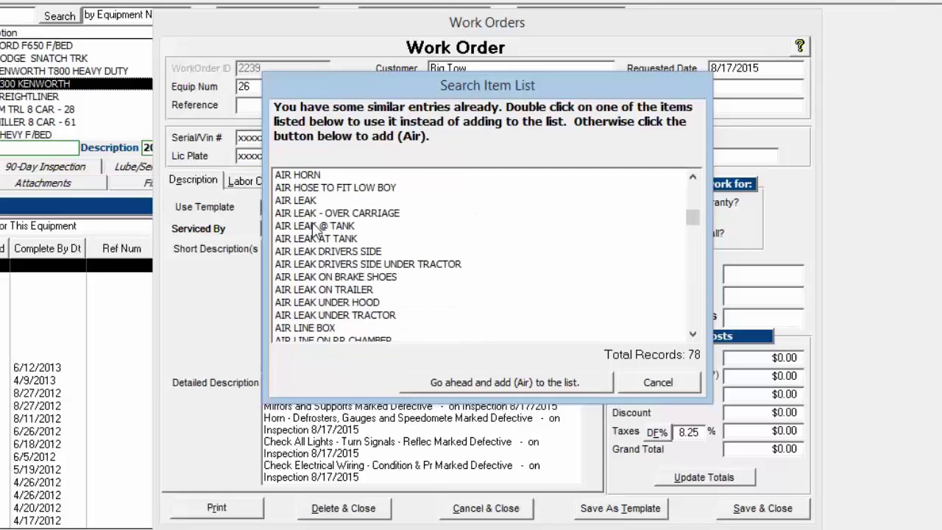
scroll(315, 230, down, 1)
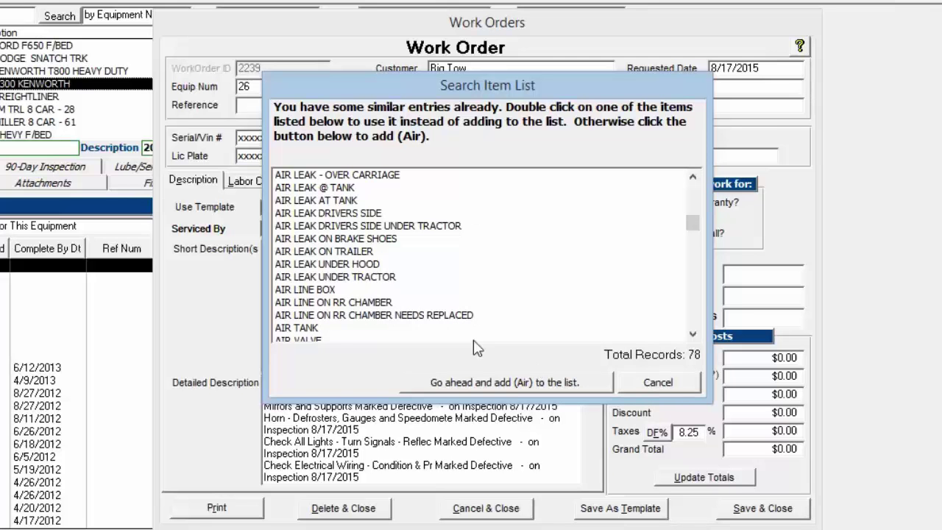
Add Air to the stored short descriptions as a new entry and save and close the work order.
click(513, 384)
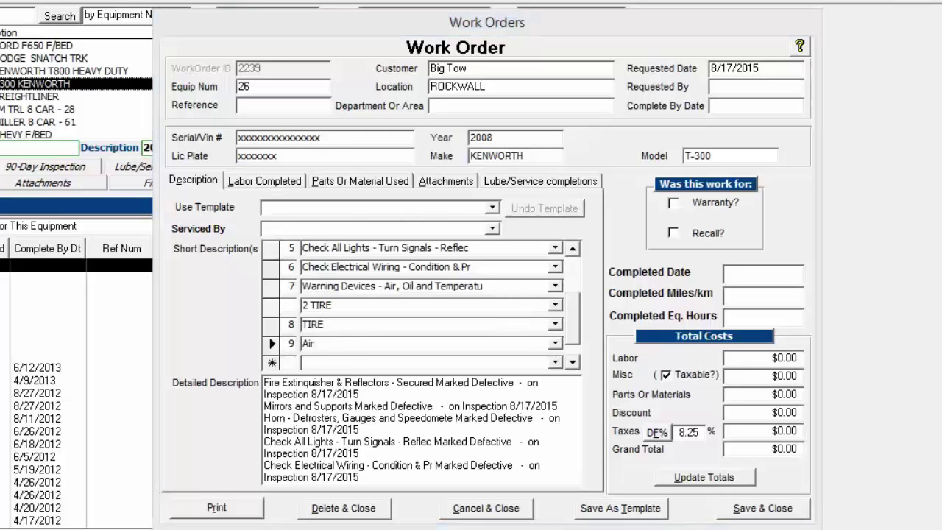
click(765, 508)
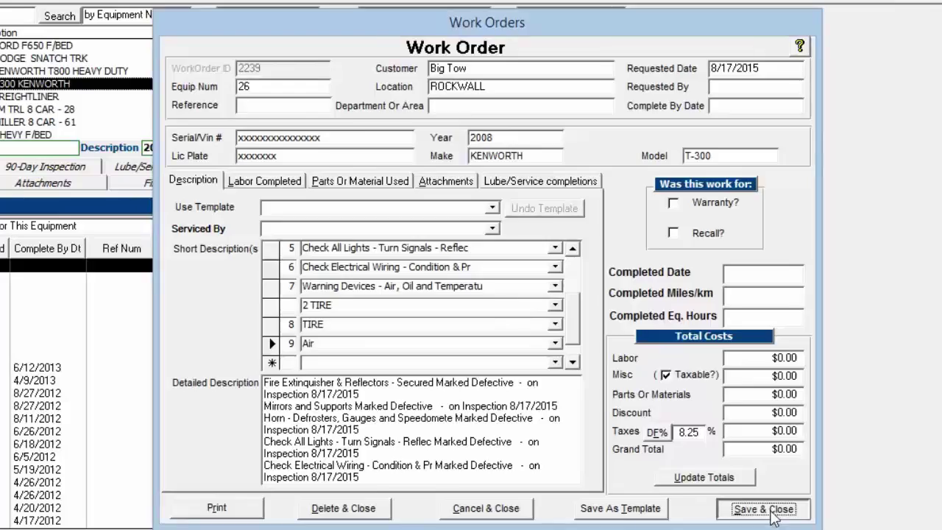
Review the sort order on equipment 26's summary and the Sort Order list of equipment numbers, and close the list.
click(12, 198)
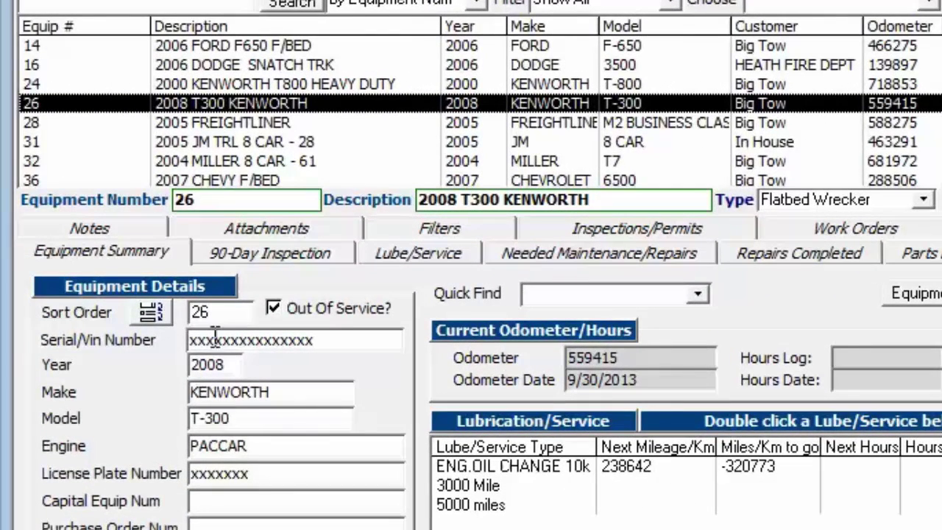
click(180, 294)
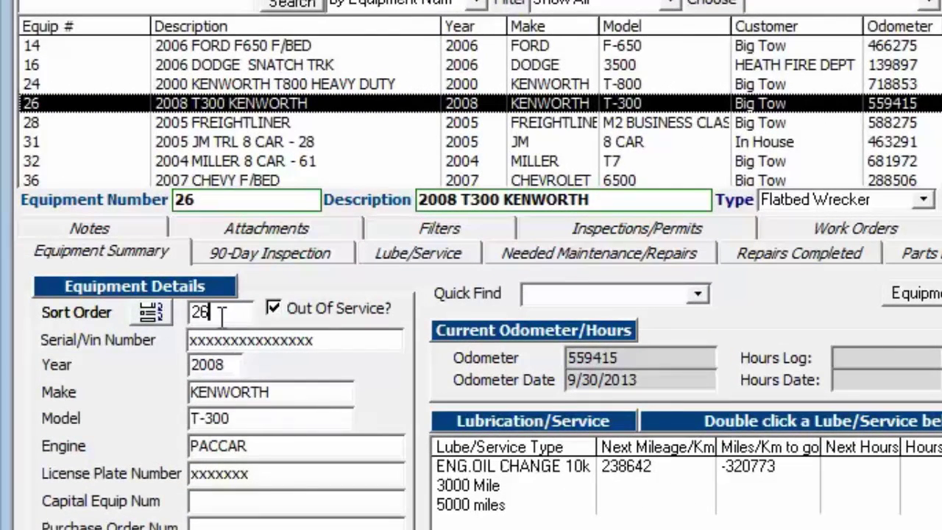
click(149, 316)
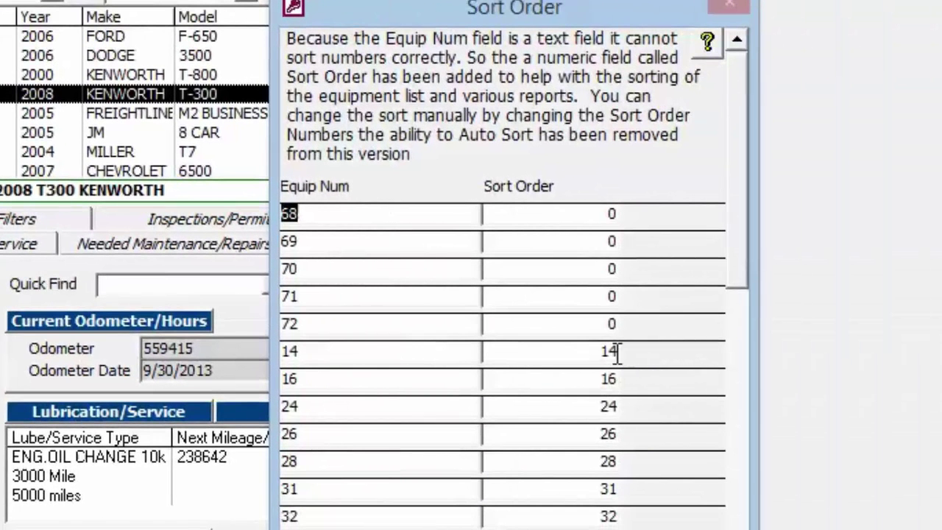
double_click(604, 352)
click(320, 358)
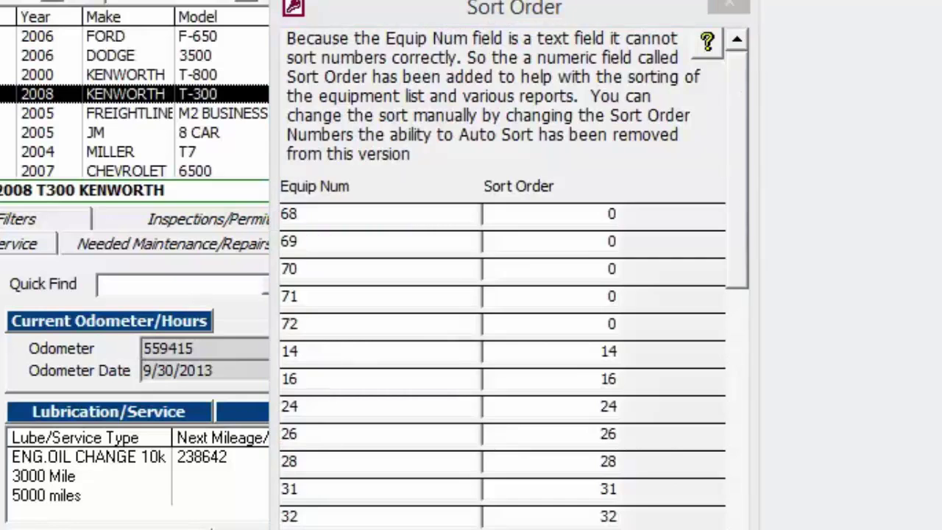
click(425, 526)
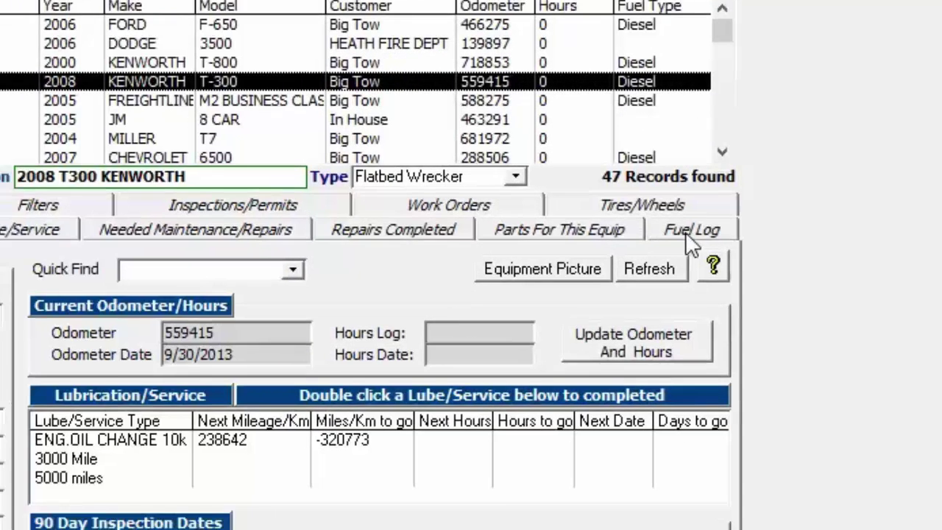
Open equipment 26's fuel log and examine the date and current odometer fields of its blank entry row.
click(675, 243)
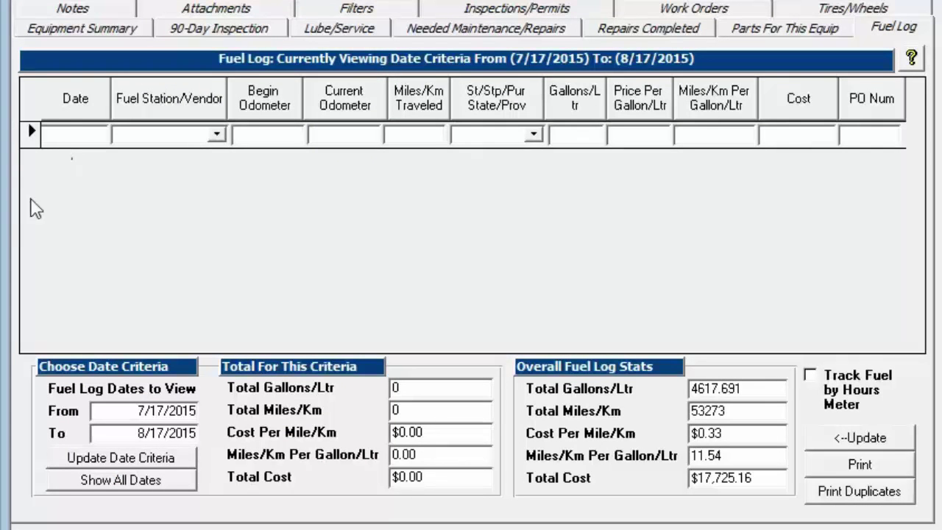
click(61, 134)
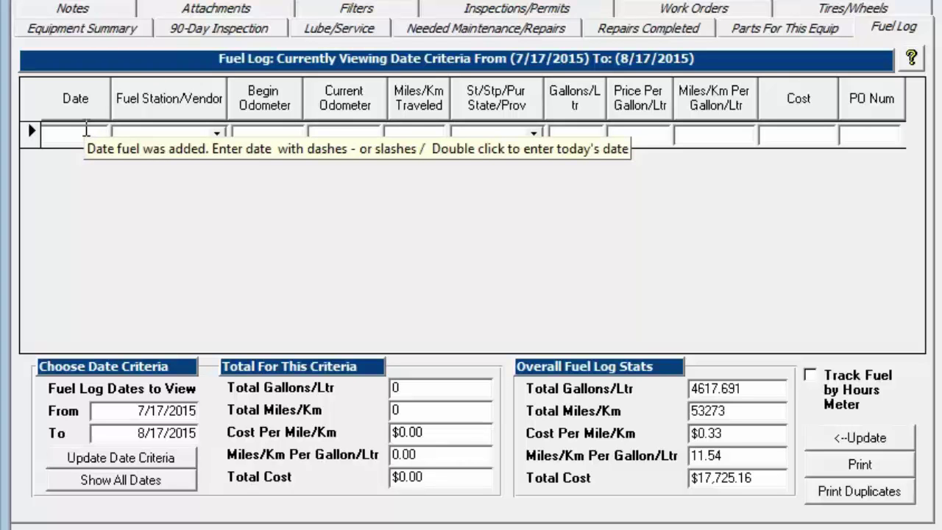
click(359, 138)
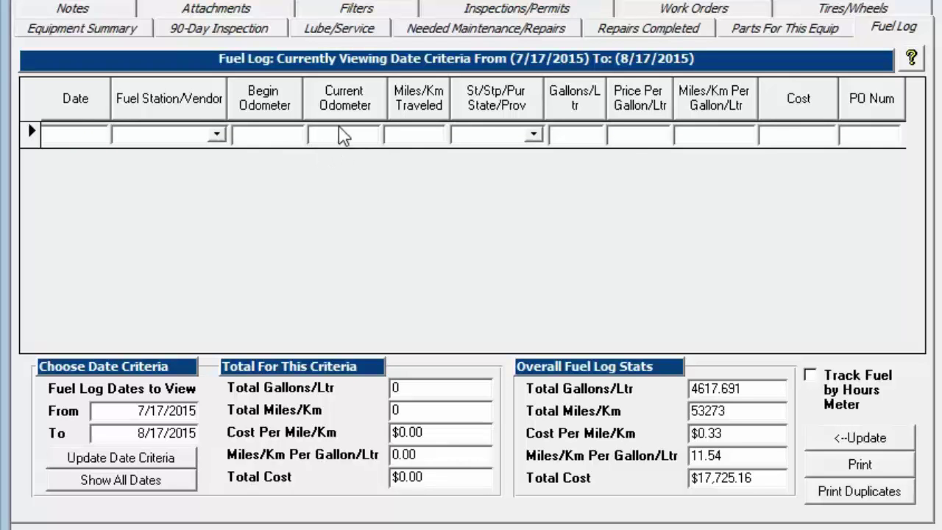
Return to equipment 26's summary and check its current odometer reading and odometer date.
click(89, 31)
drag(509, 114, 372, 112)
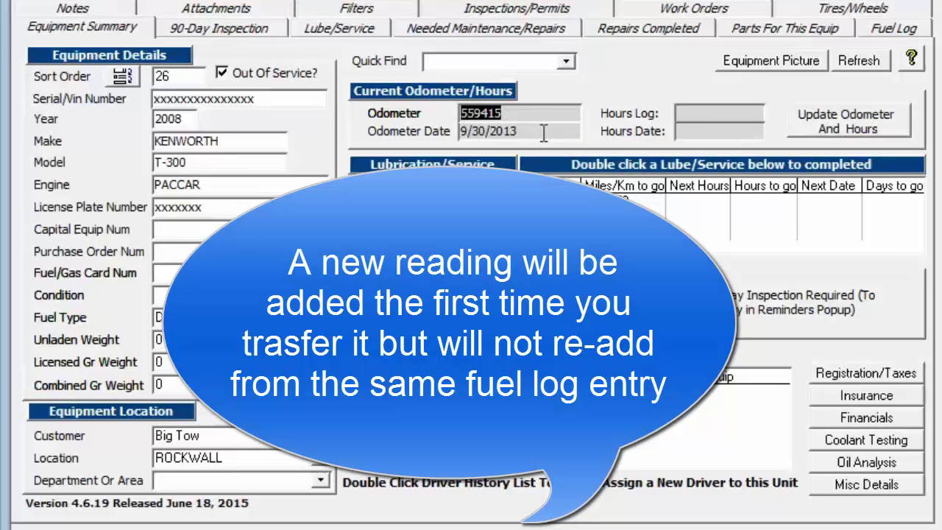
key(Tab)
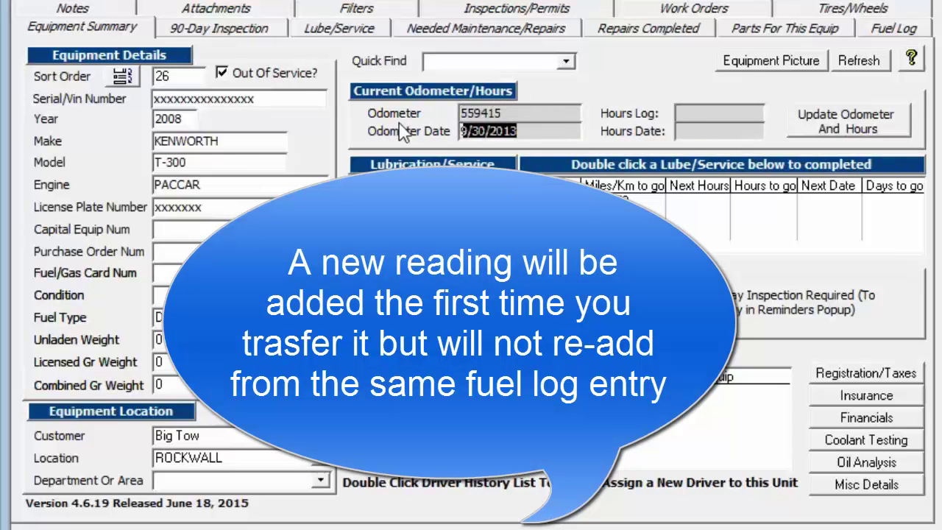